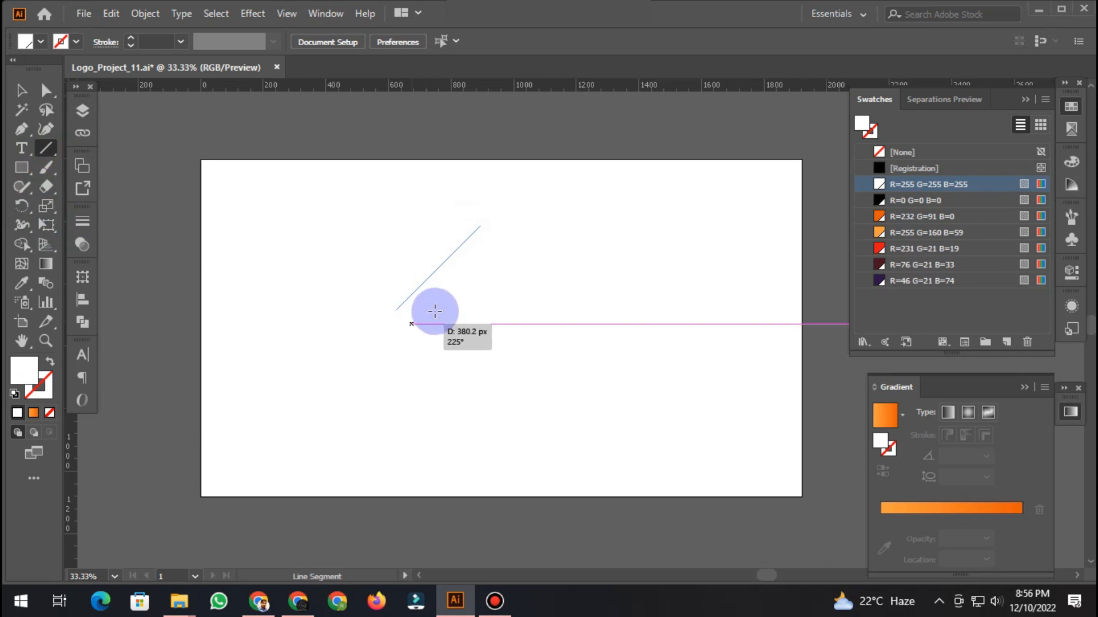
Give the drawn diagonal line a black stroke (R=0 G=0 B=0) with a weight of 1 mm.
key("v")
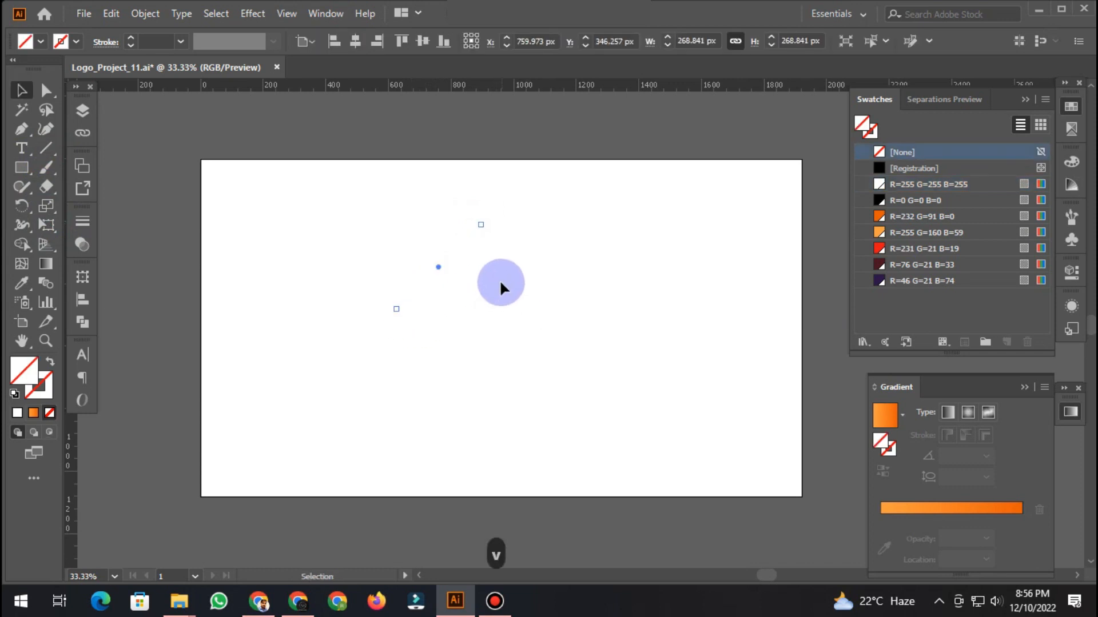
left_click(43, 383)
left_click(1066, 114)
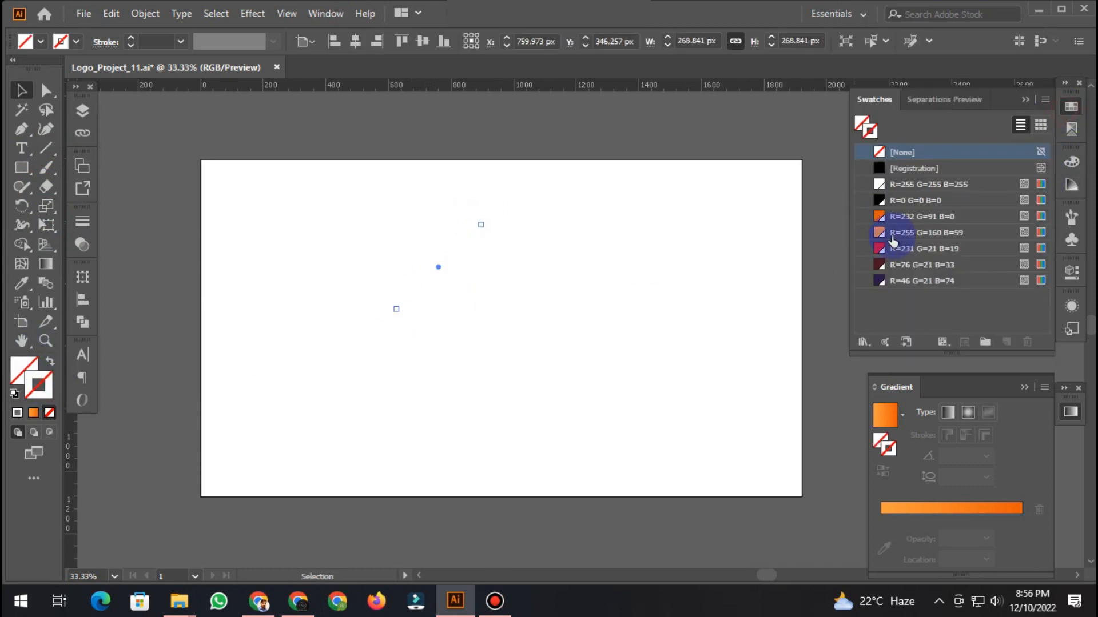
left_click(913, 200)
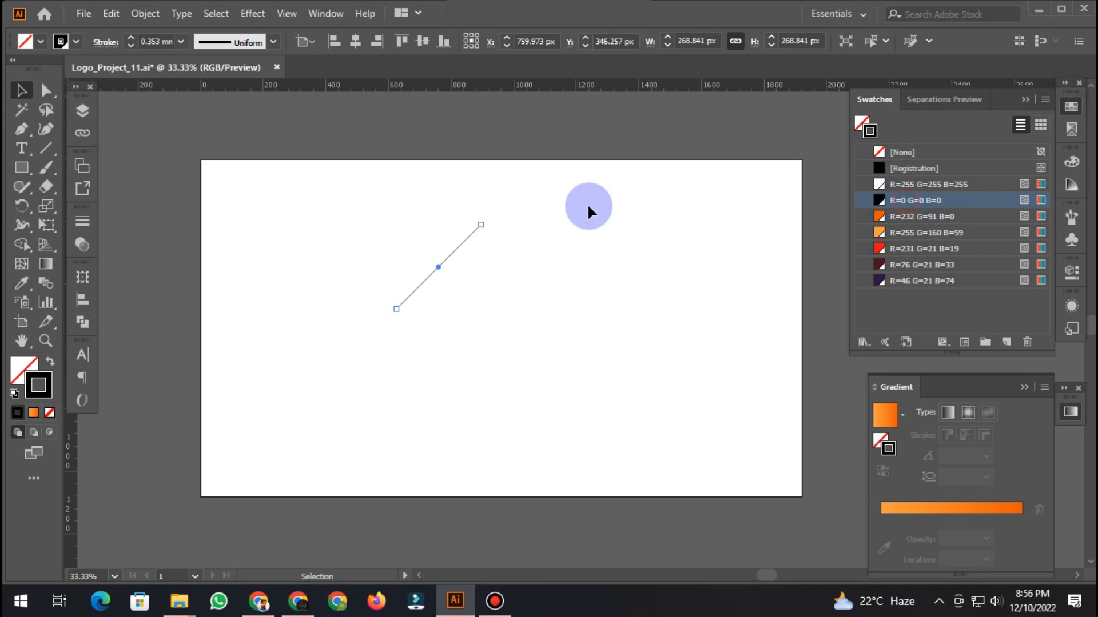
left_click(179, 45)
left_click(199, 147)
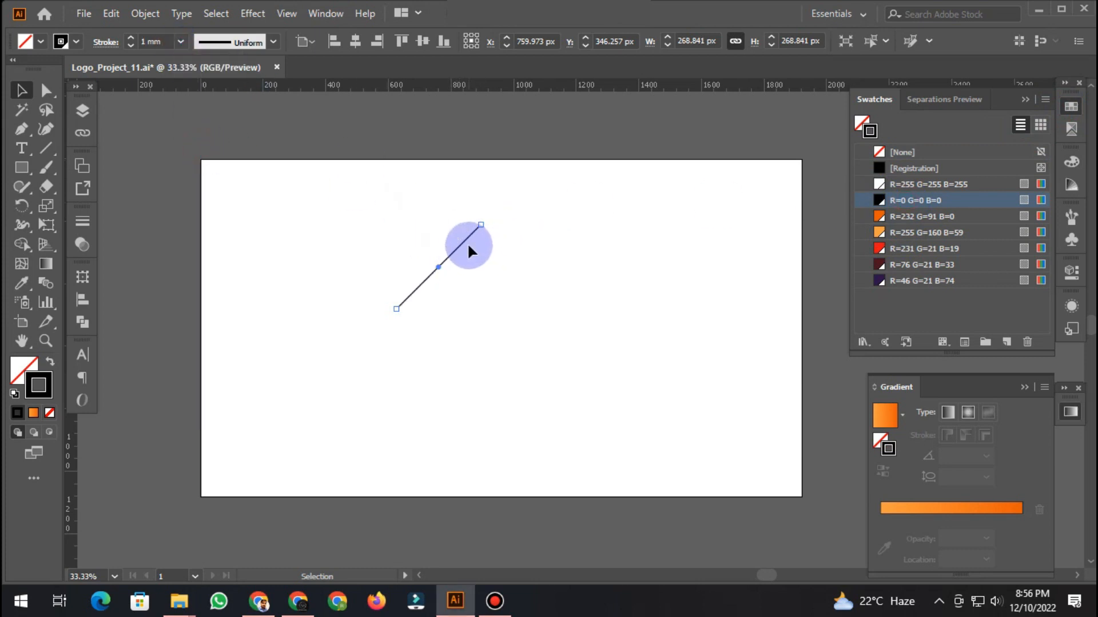
Copy the diagonal line's width value to the clipboard.
left_click(698, 41)
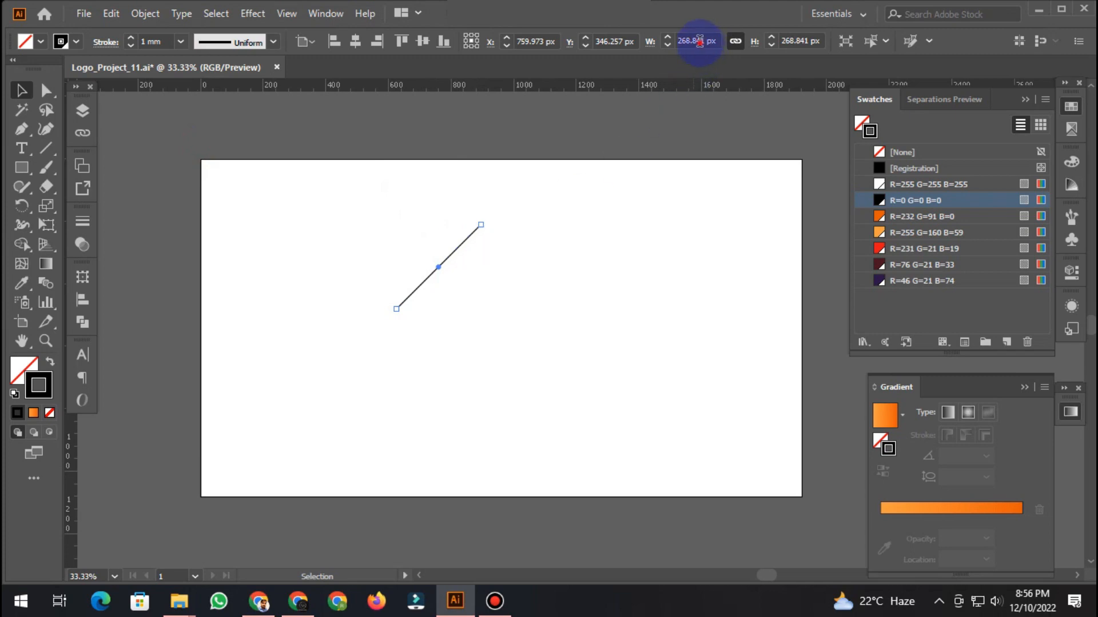
right_click(699, 41)
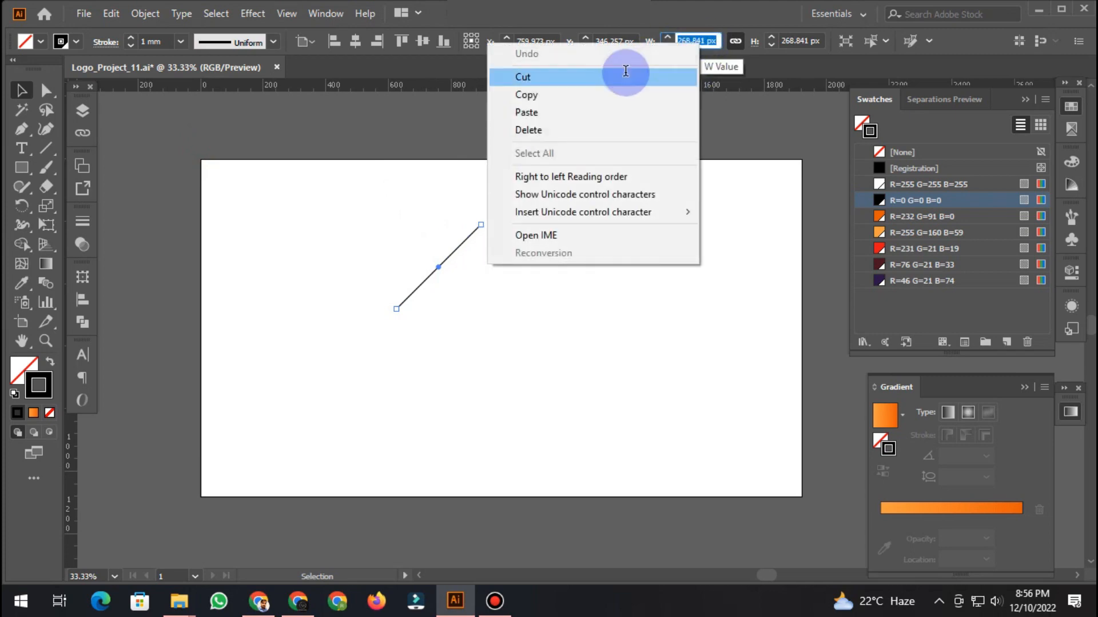
left_click(600, 97)
left_click(495, 263)
Reflect the diagonal line across the vertical axis as a copy, forming a cross.
right_click(461, 251)
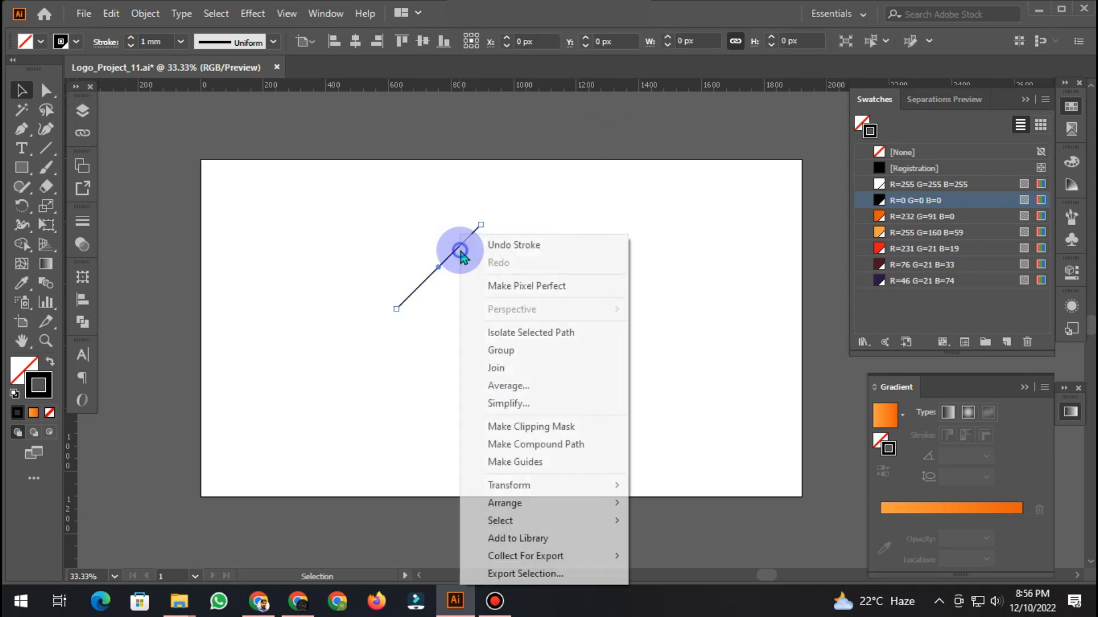
mouse_move(546, 482)
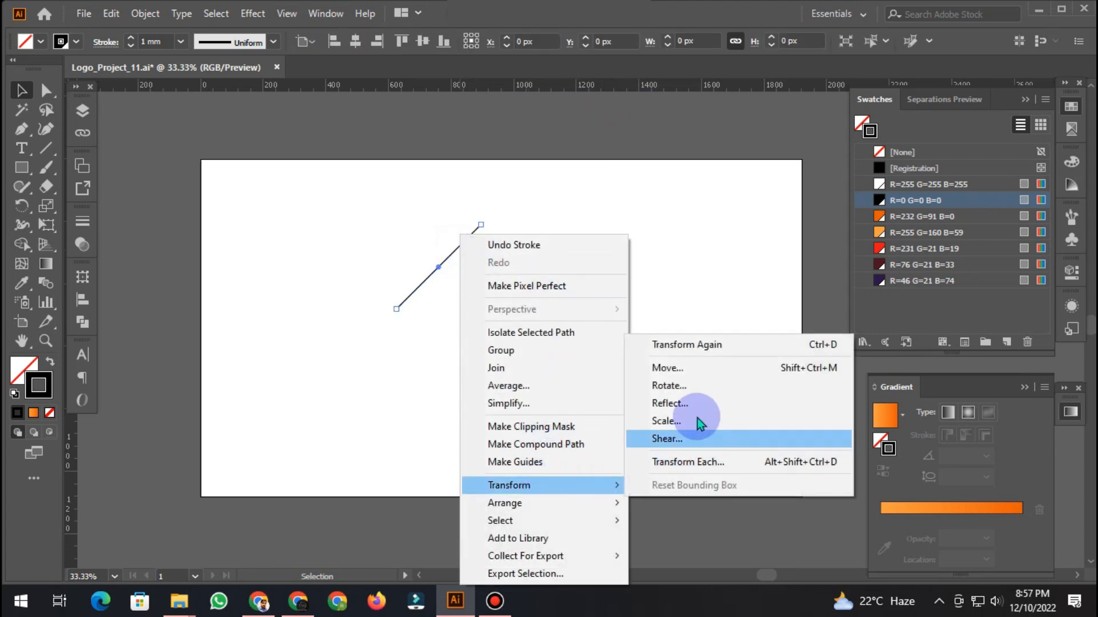
left_click(701, 403)
left_click(726, 401)
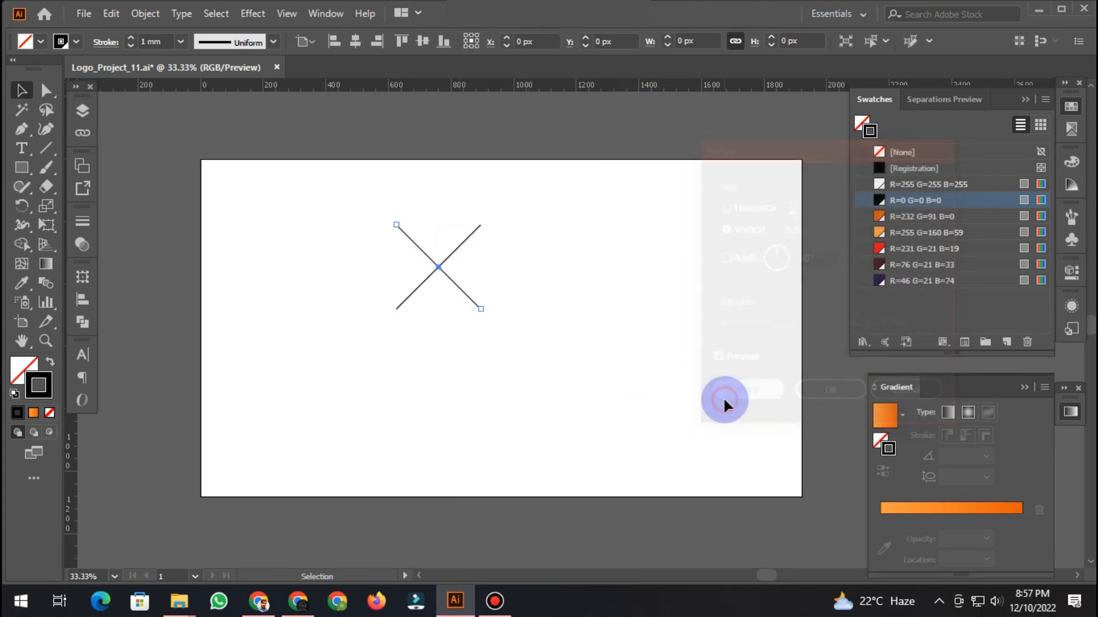
Start a Move transform on the reflected line and paste 268.841 px as its horizontal offset.
right_click(482, 258)
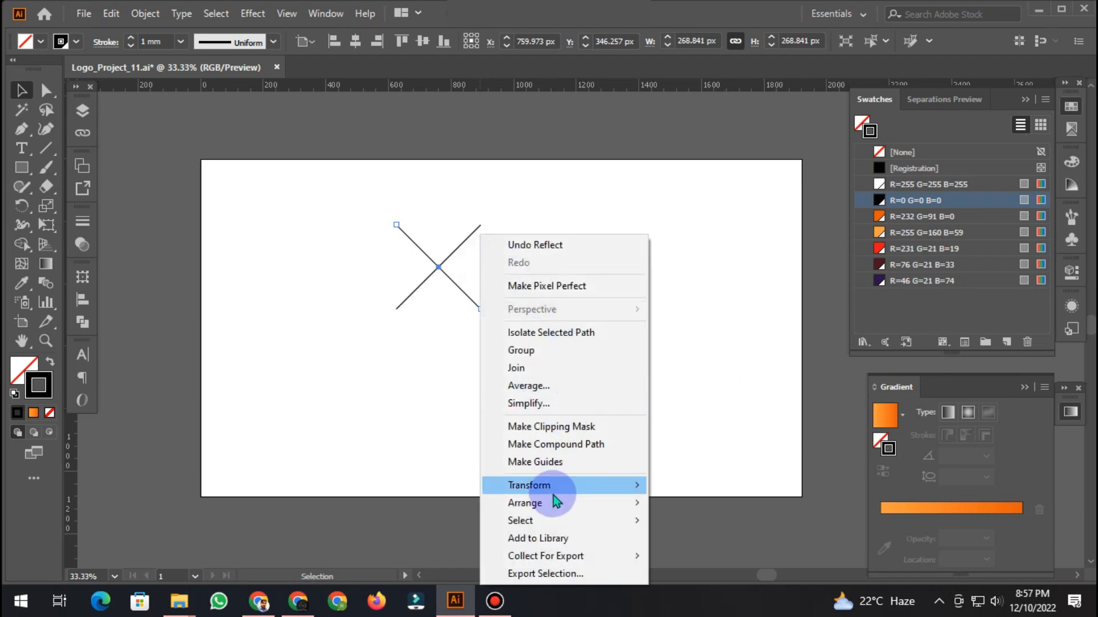
mouse_move(561, 488)
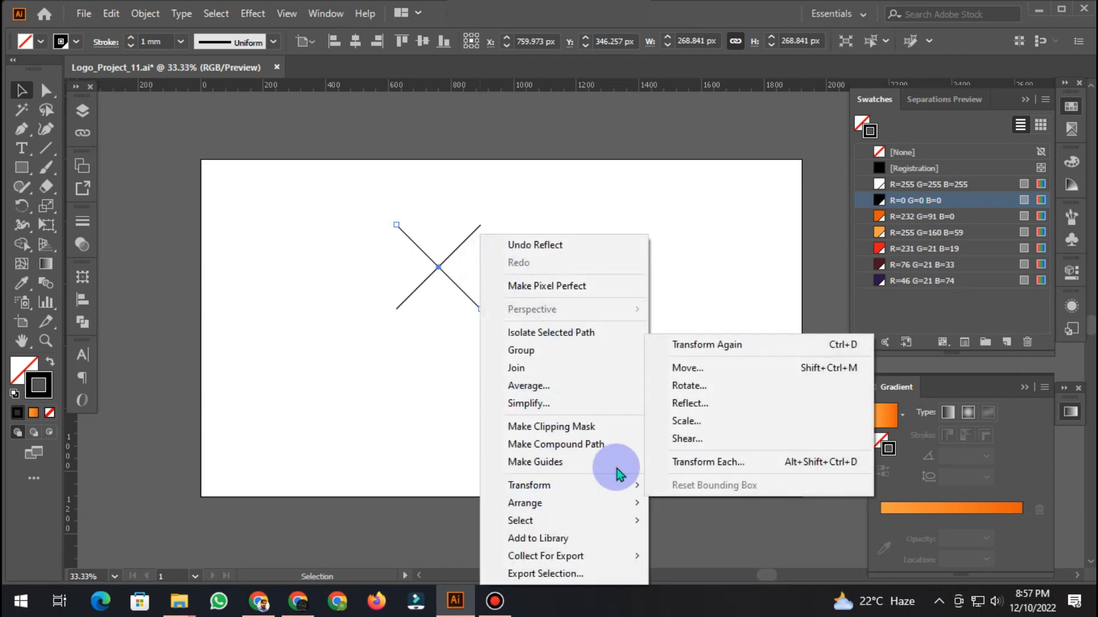
left_click(695, 368)
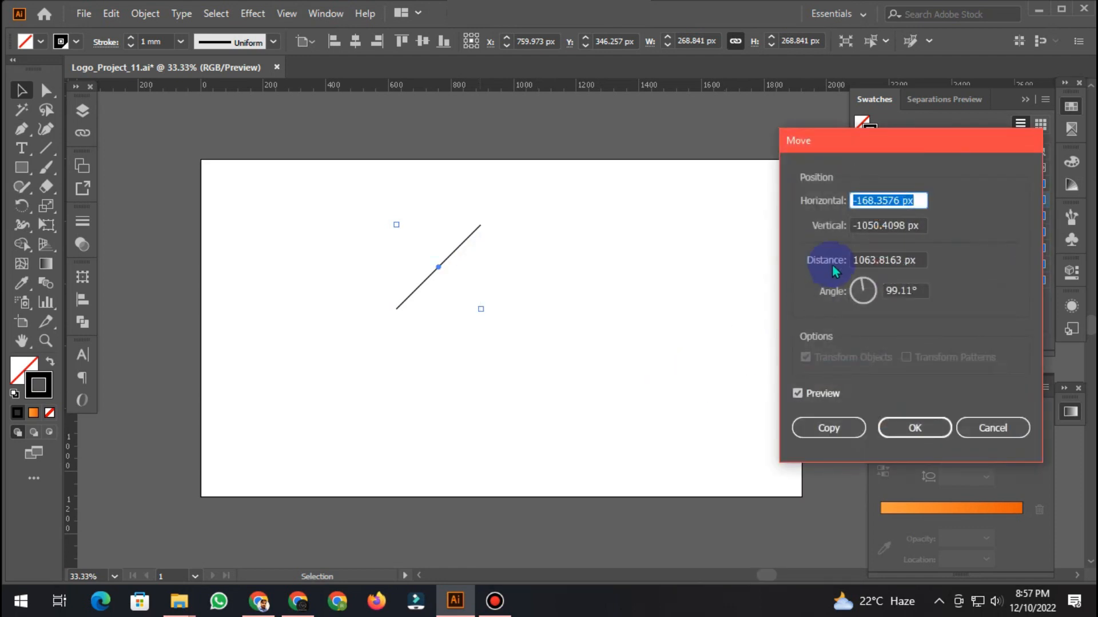
right_click(884, 194)
left_click(800, 267)
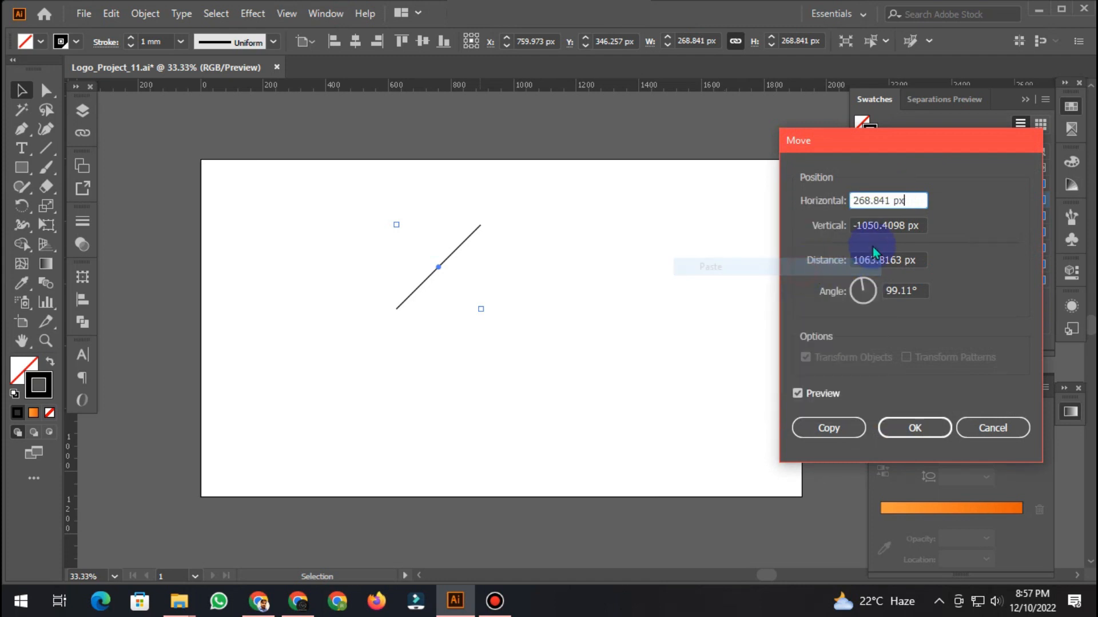
Set the vertical offset of the reflected line's move to 0 px and apply it.
left_click(900, 226)
key("BackSpace")
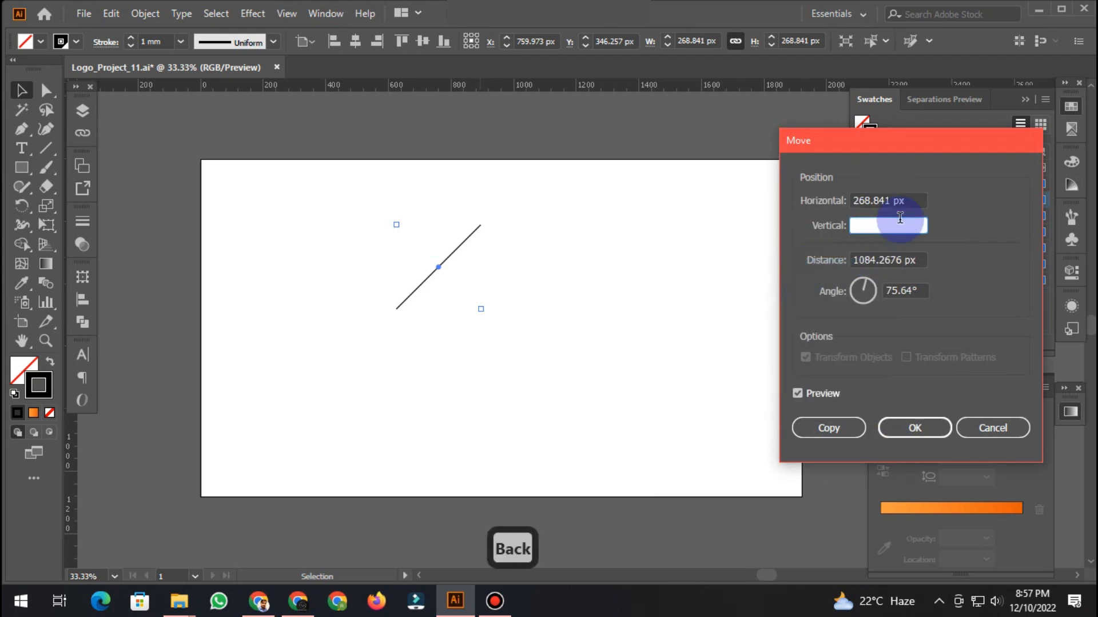
key("Tab")
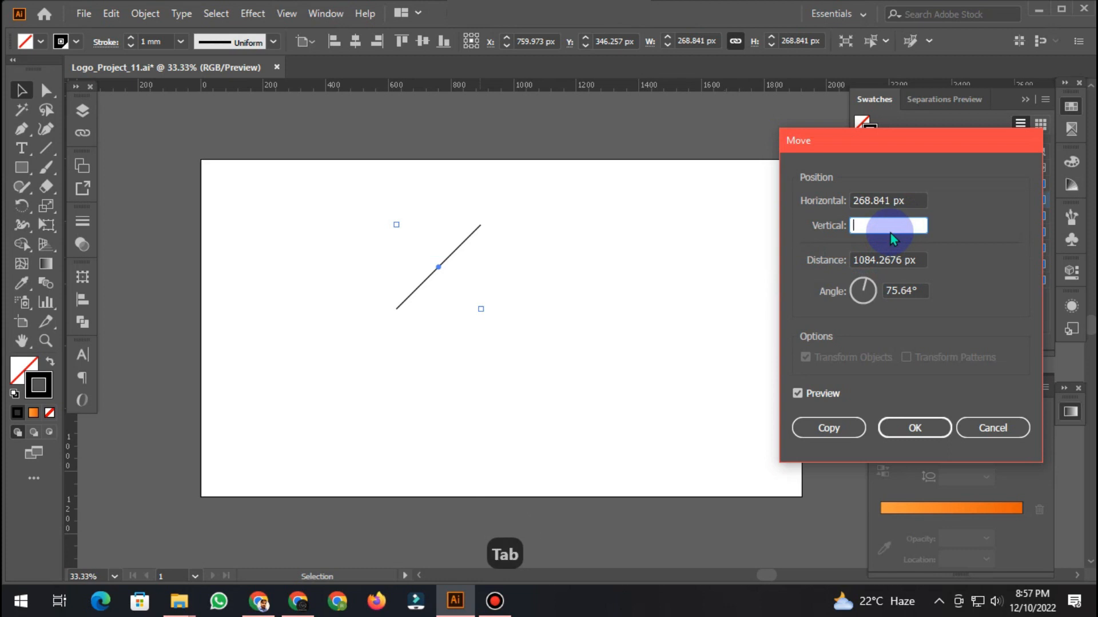
left_click(891, 226)
type("0")
key("Tab")
type("0")
key("Tab")
key("Tab")
key("Tab")
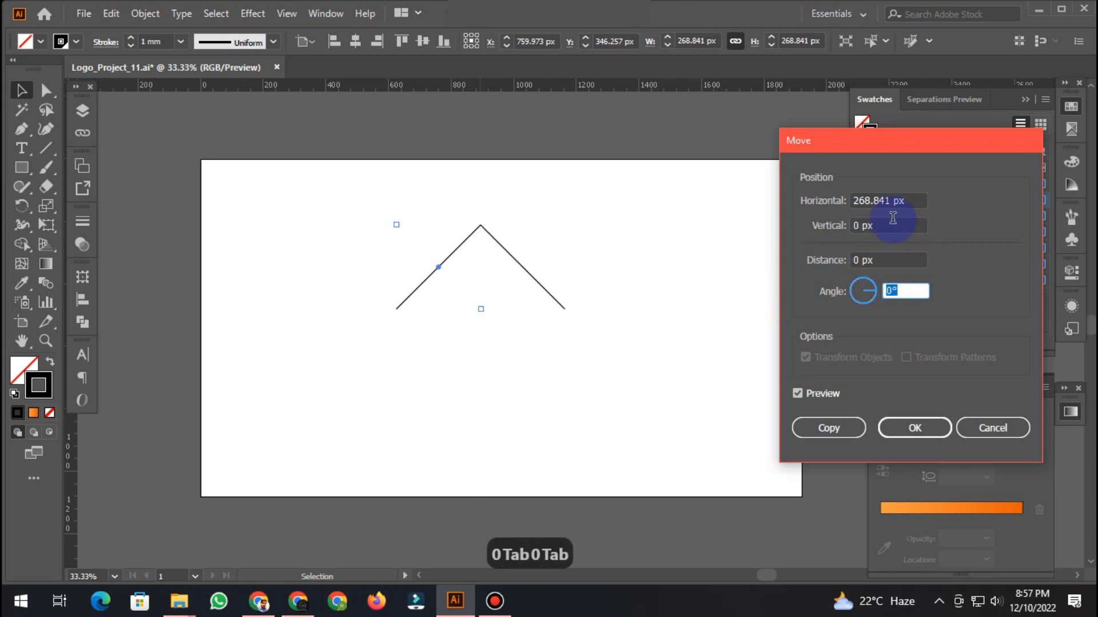
key("Tab")
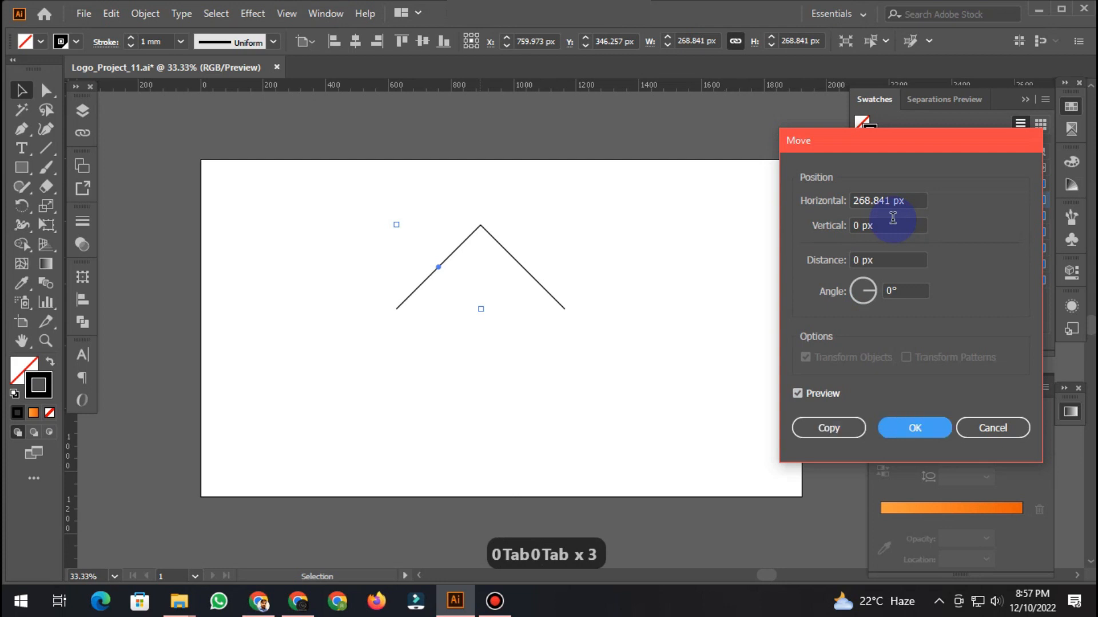
key("Return")
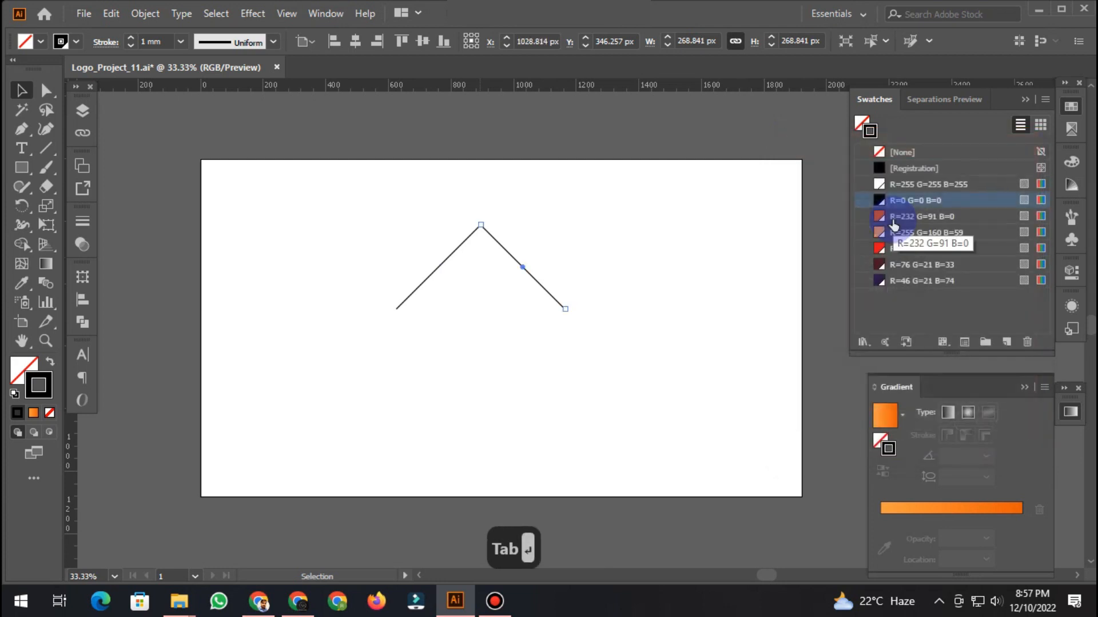
Select both slanted lines and copy the selection's height value.
left_click(533, 190)
left_click_drag(402, 196, 537, 276)
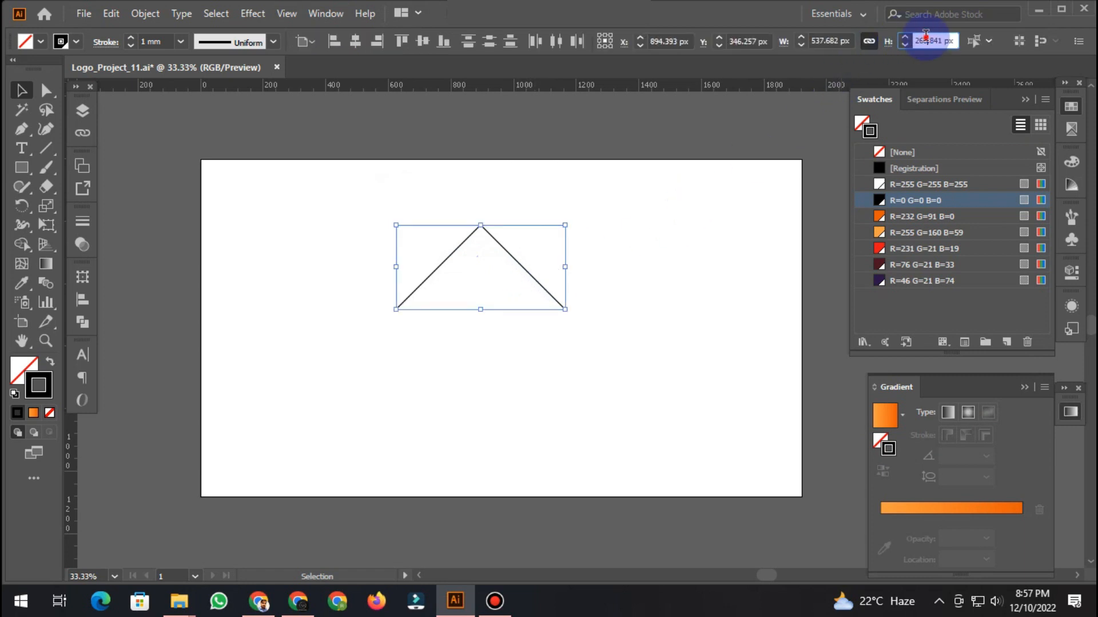
key("ctrl+c")
Reflect the two selected lines across the horizontal axis as a copy.
right_click(553, 197)
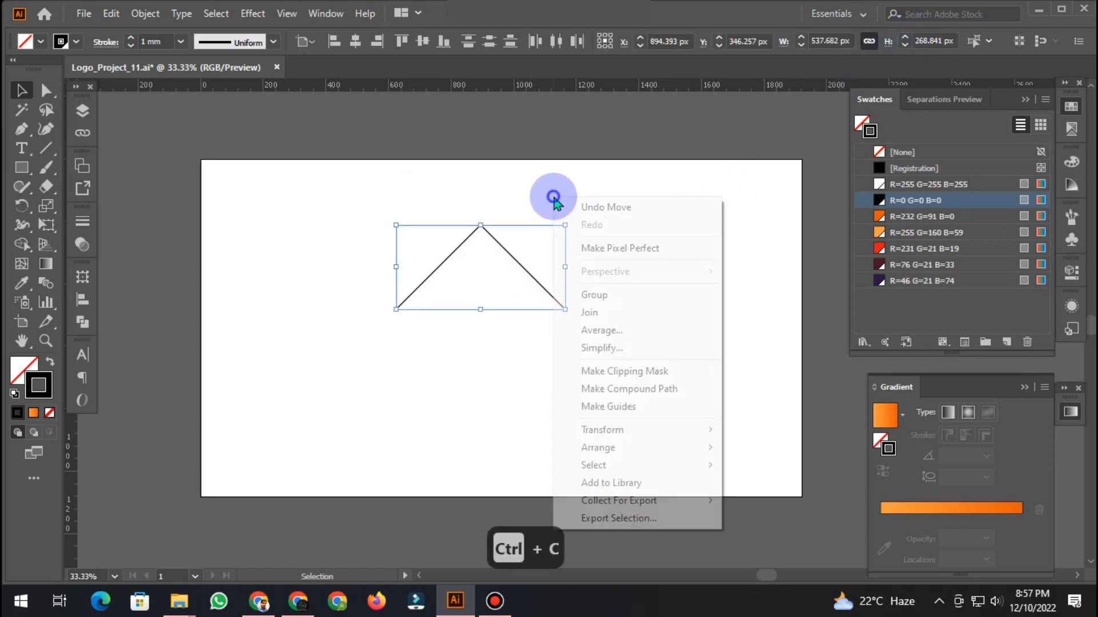
mouse_move(658, 433)
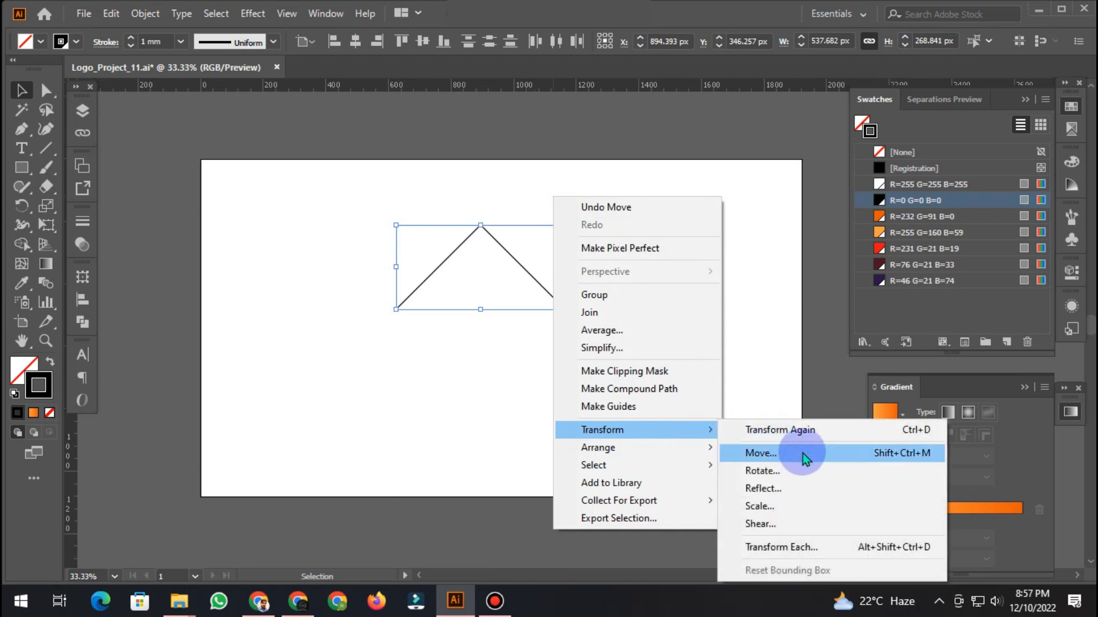
left_click(801, 489)
left_click(723, 206)
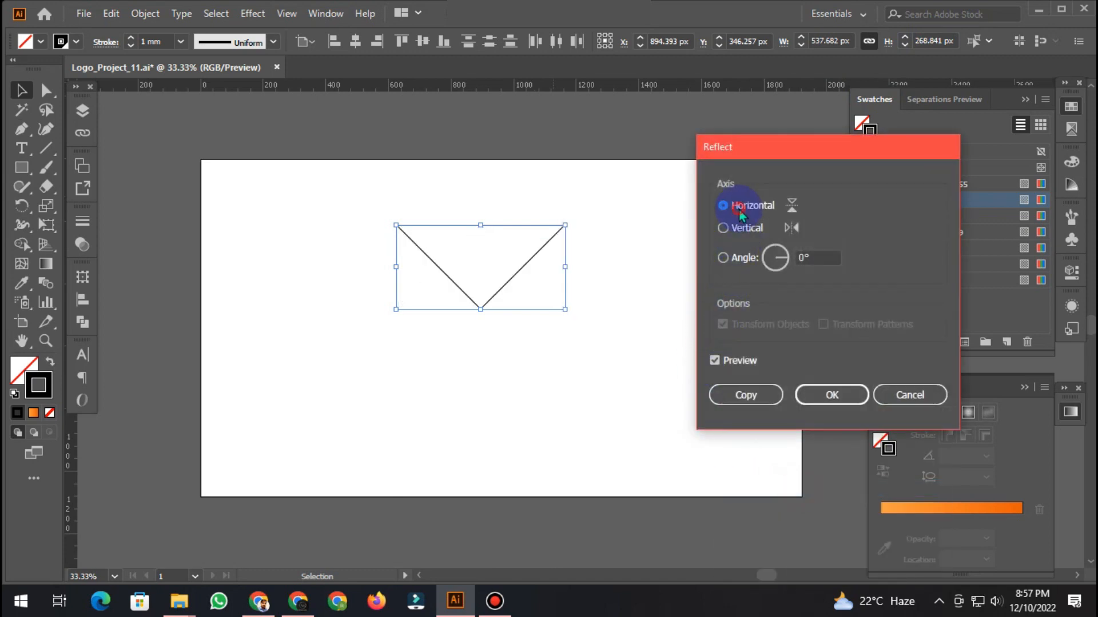
left_click(740, 393)
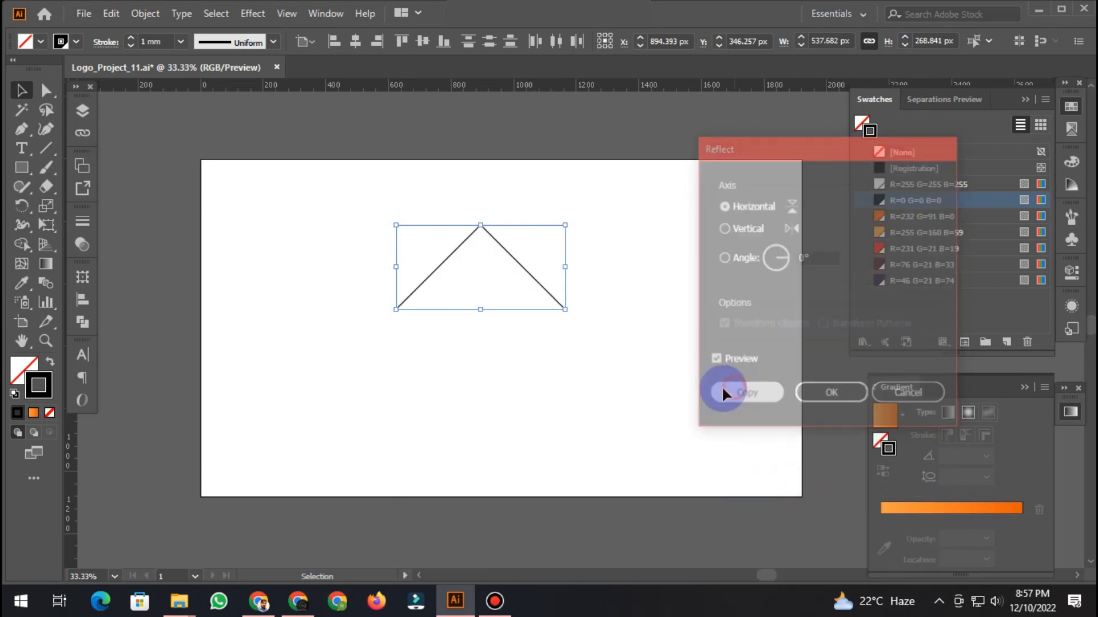
Move the reflected pair of lines 0 px horizontally and 268.841 px vertically to complete the diamond, then deselect it.
right_click(672, 289)
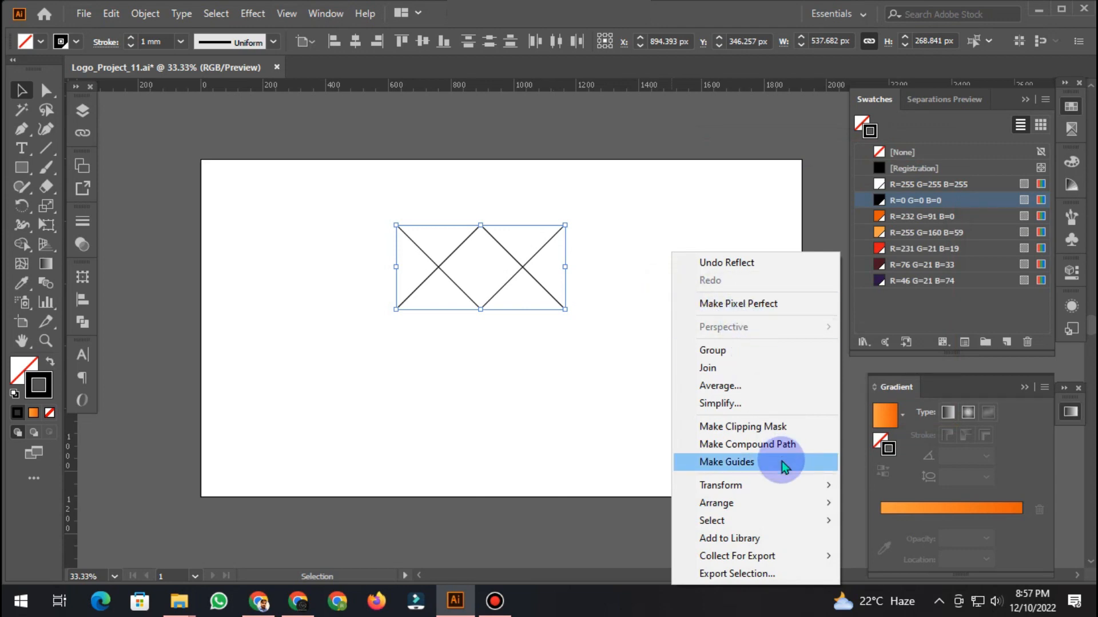
mouse_move(816, 486)
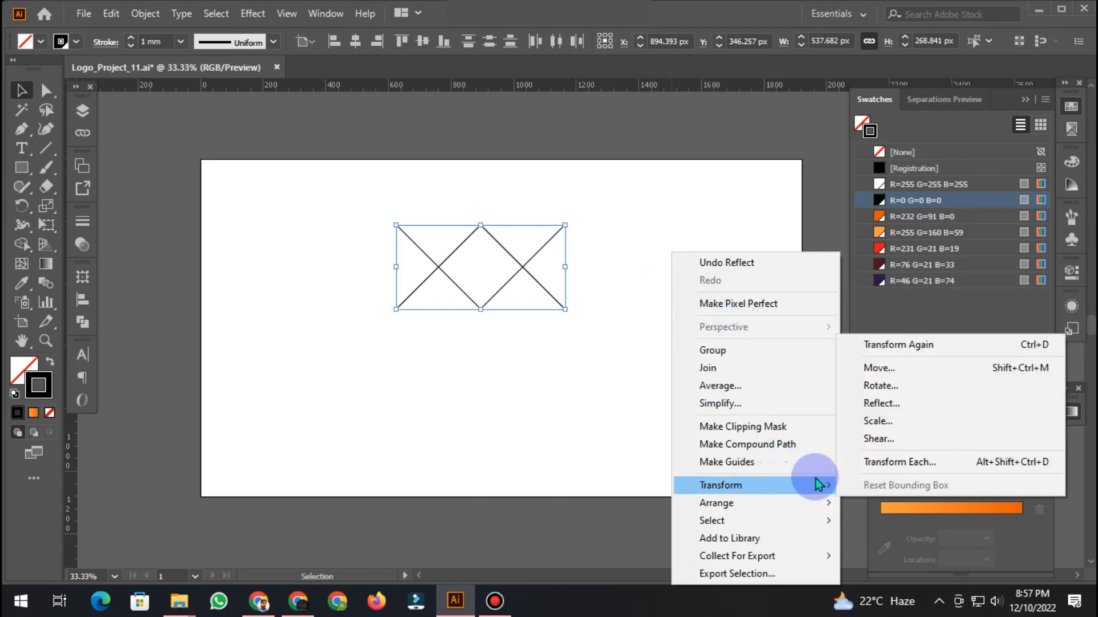
left_click(899, 373)
type("0")
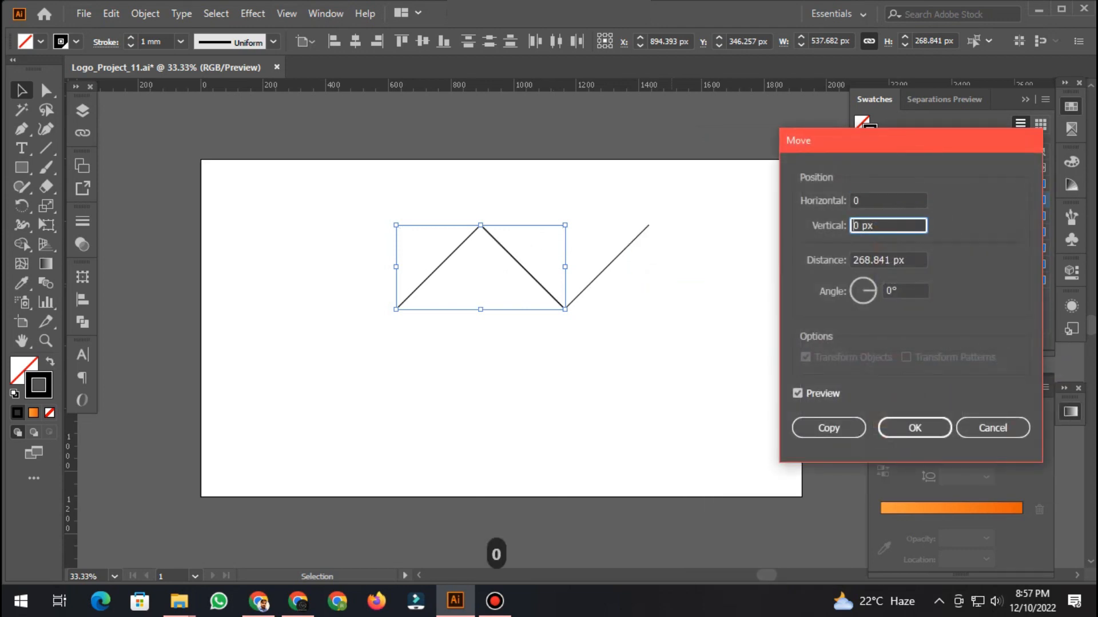
key("Tab")
key("ctrl+v")
key("Tab")
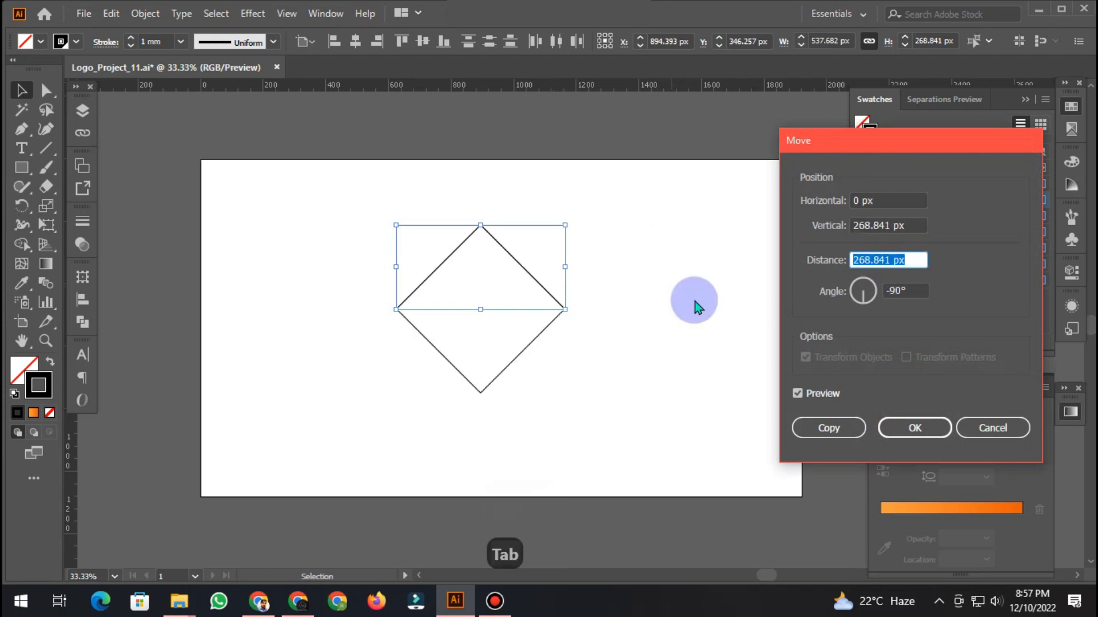
key("Return")
left_click(692, 294)
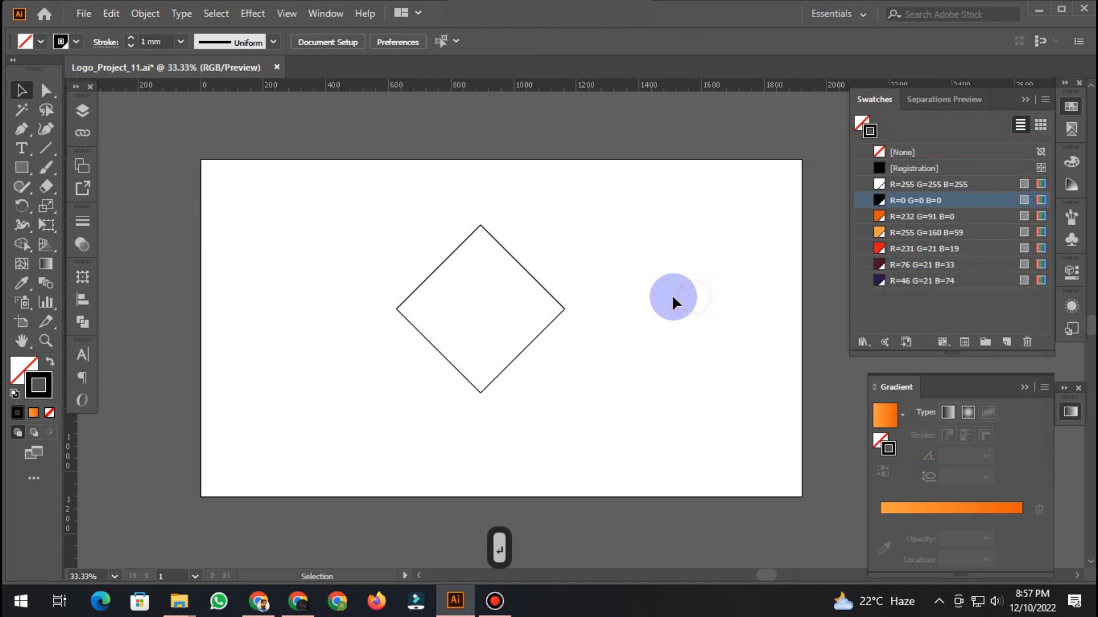
Shorten the diamond's upper-right and lower-right sides from their shared corner, ending the lower one at about X 994 px, Y 650 px.
scroll(516, 311, "up", 2)
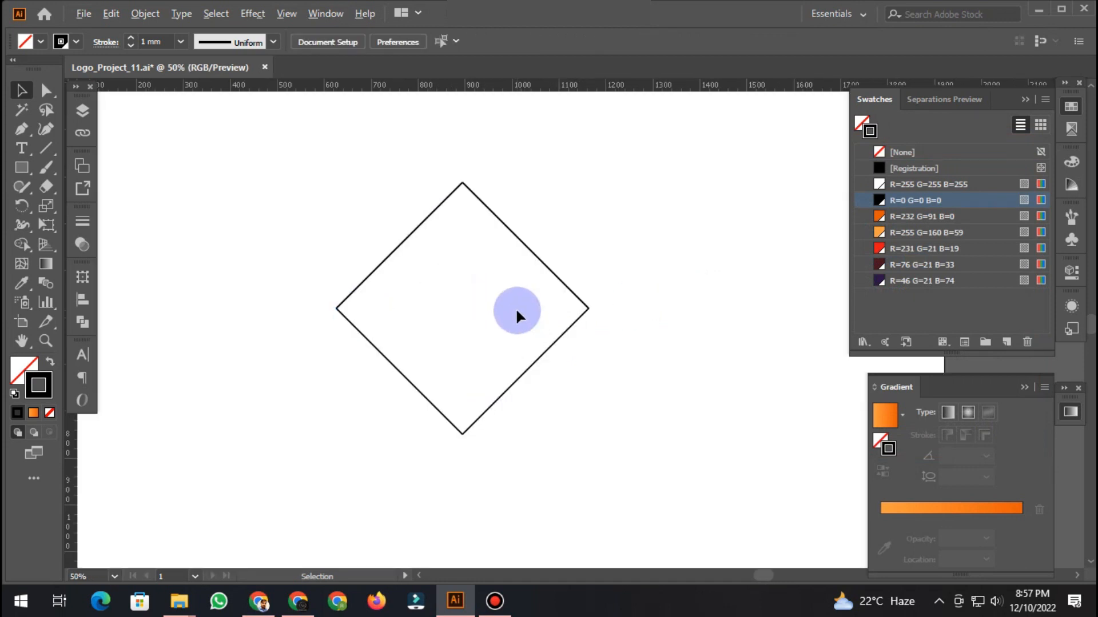
key("a")
left_click(583, 274)
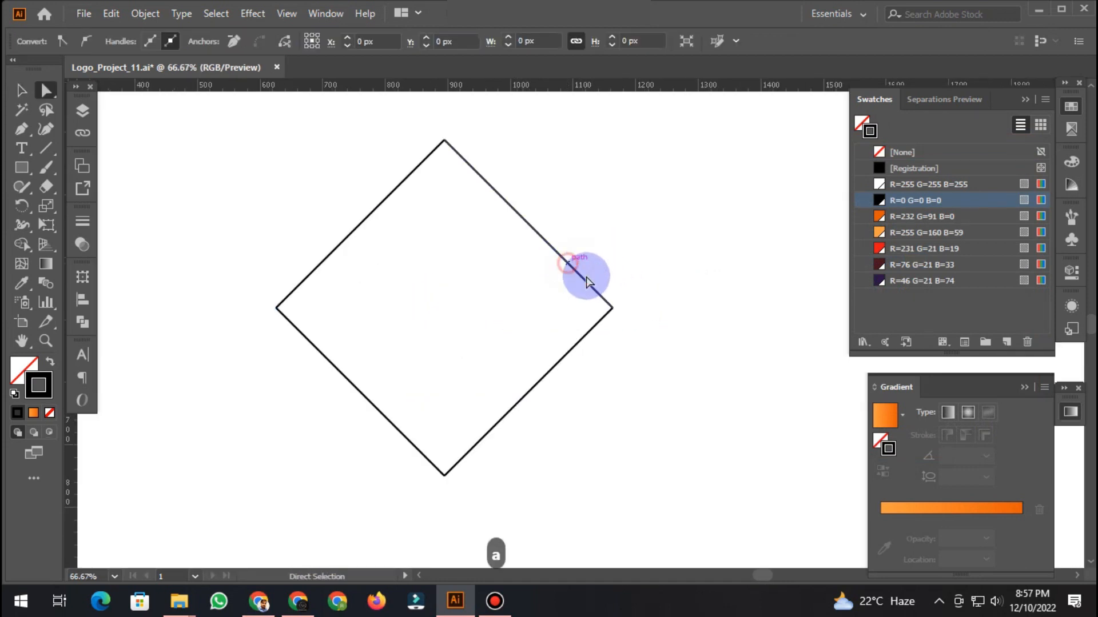
mouse_move(612, 308)
left_mouse_down()
mouse_move(494, 217)
mouse_move(506, 224)
mouse_move(598, 209)
left_mouse_up()
left_click(598, 209)
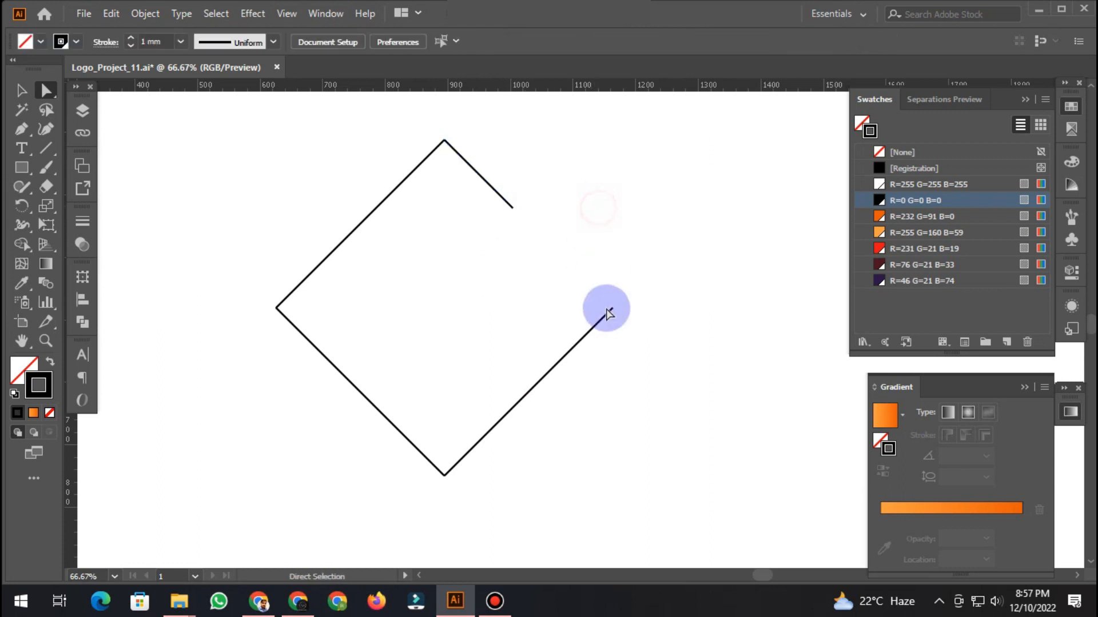
left_click_drag(609, 310, 507, 414)
left_click(640, 220)
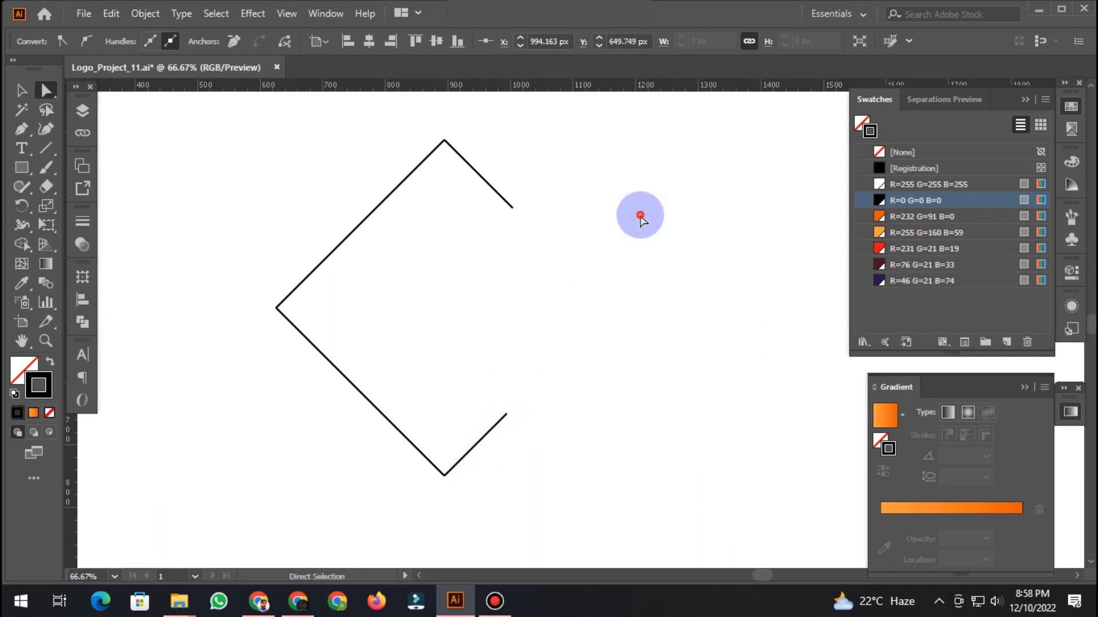
Add a vertical guide and align it with the right end of the shortened upper-right line.
key("v")
left_click_drag(69, 430, 396, 443)
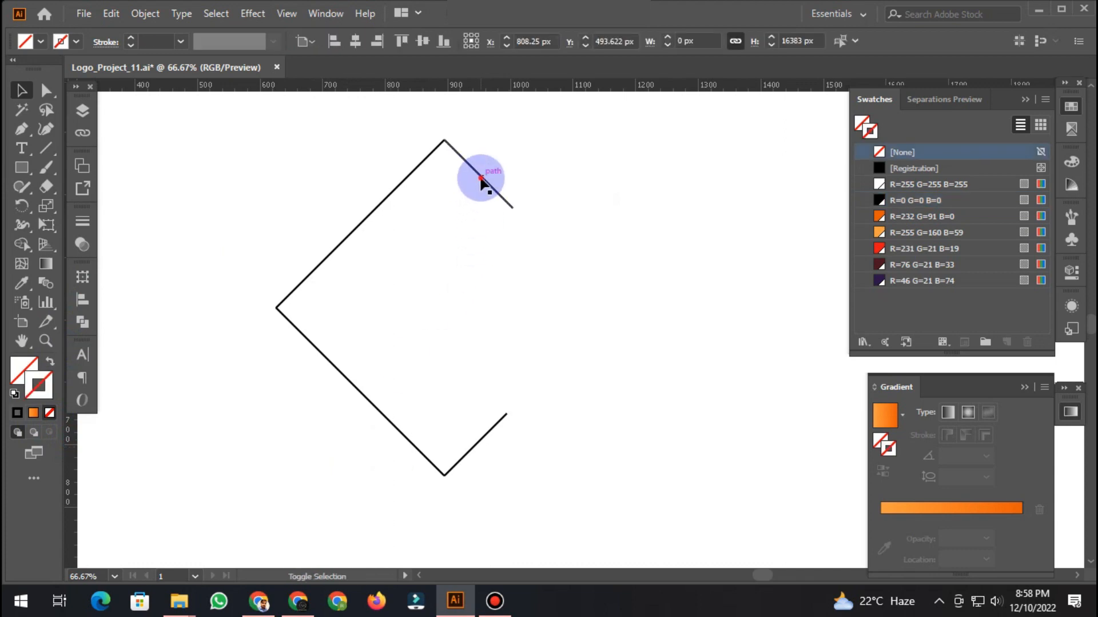
left_click(481, 181)
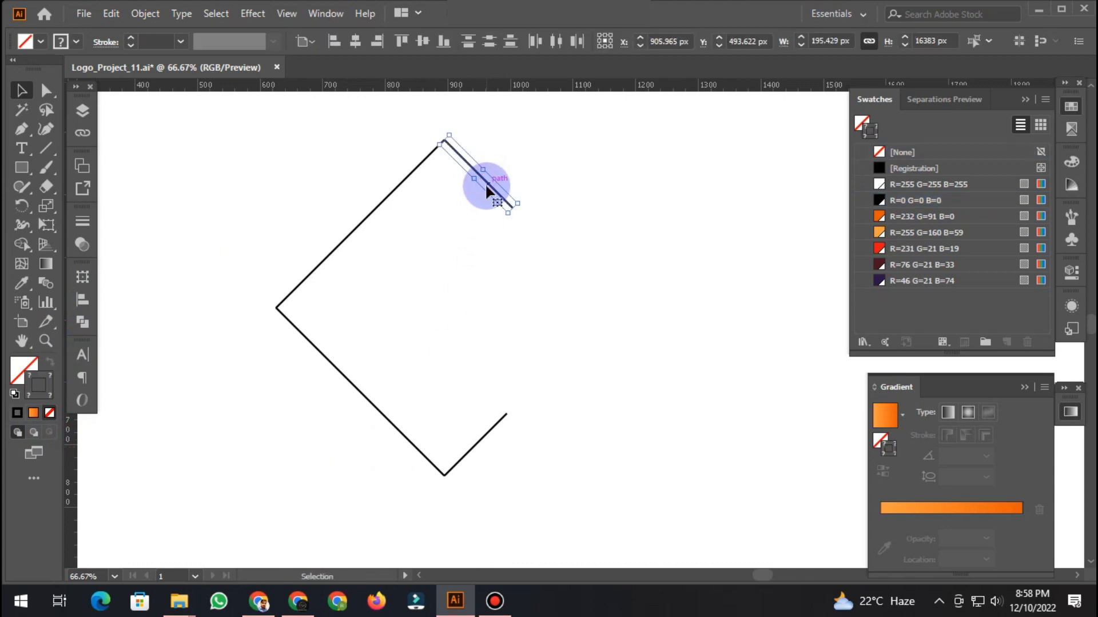
left_click(377, 41)
key("ctrl+z")
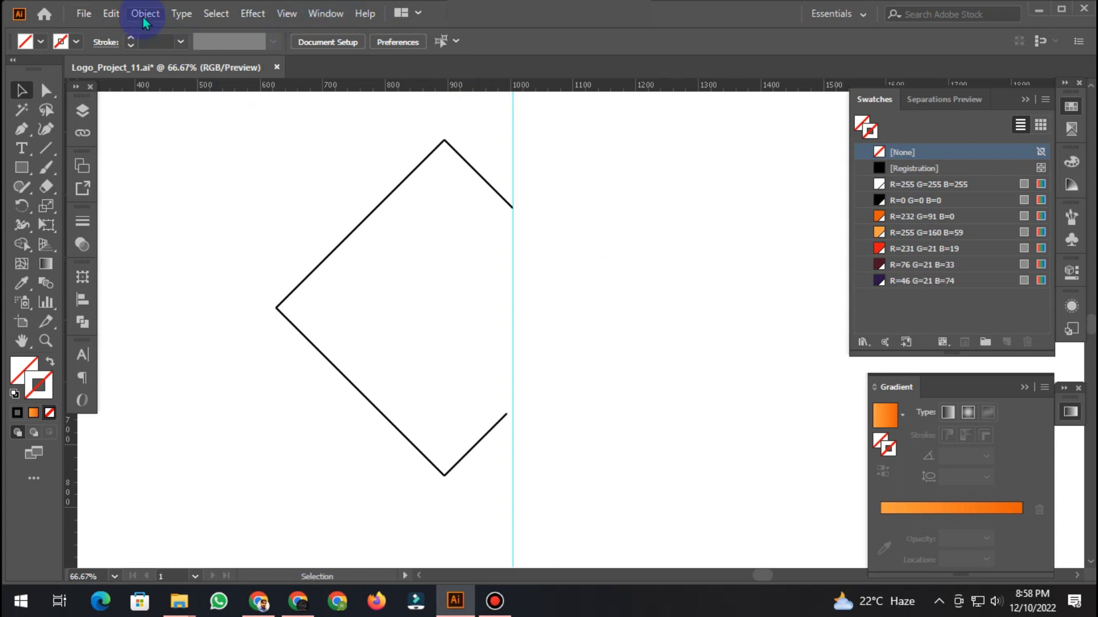
Extend the diamond's lower-right line along its diagonal to the vertical guide, ending at about X 1003.7 px, Y 640.2 px.
key("ctrl+h")
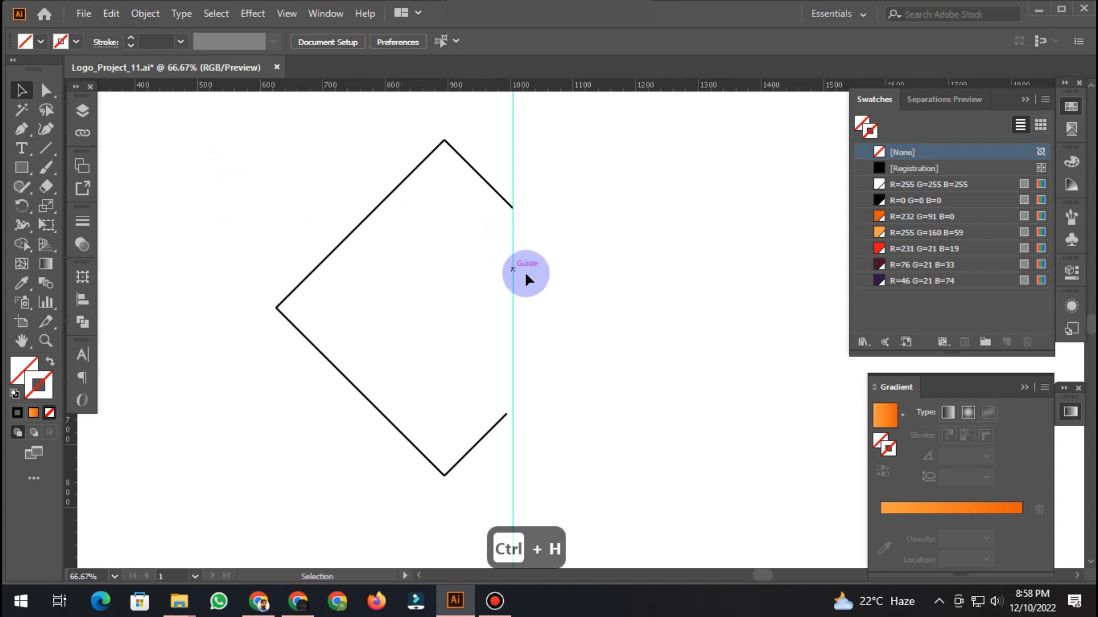
scroll(517, 473, "up", 1)
scroll(519, 398, "up", 2)
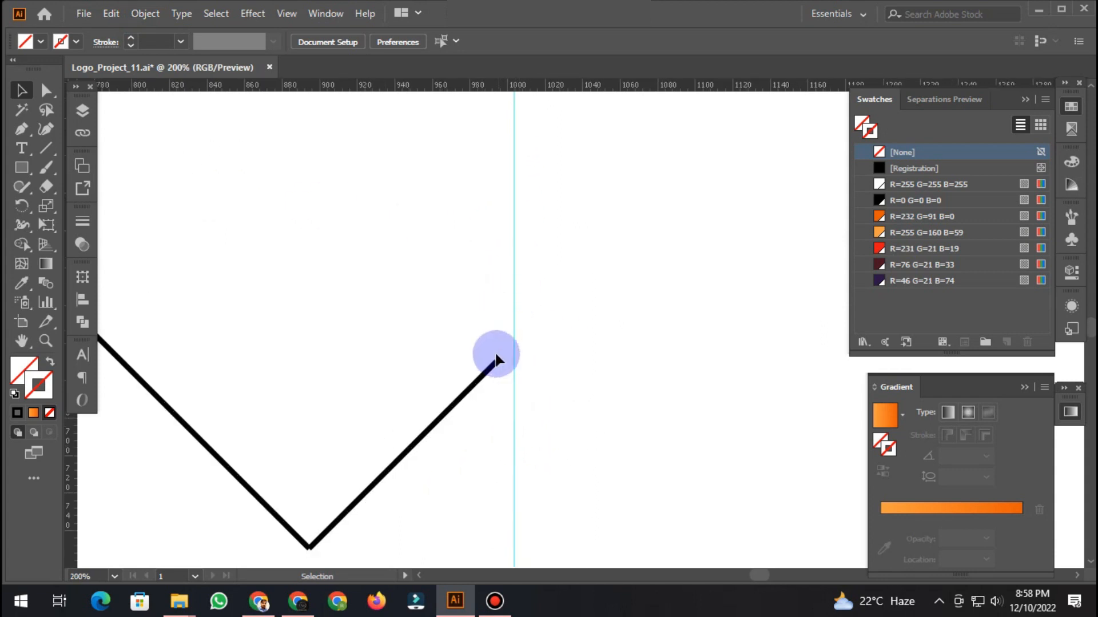
key("a")
left_click(495, 362)
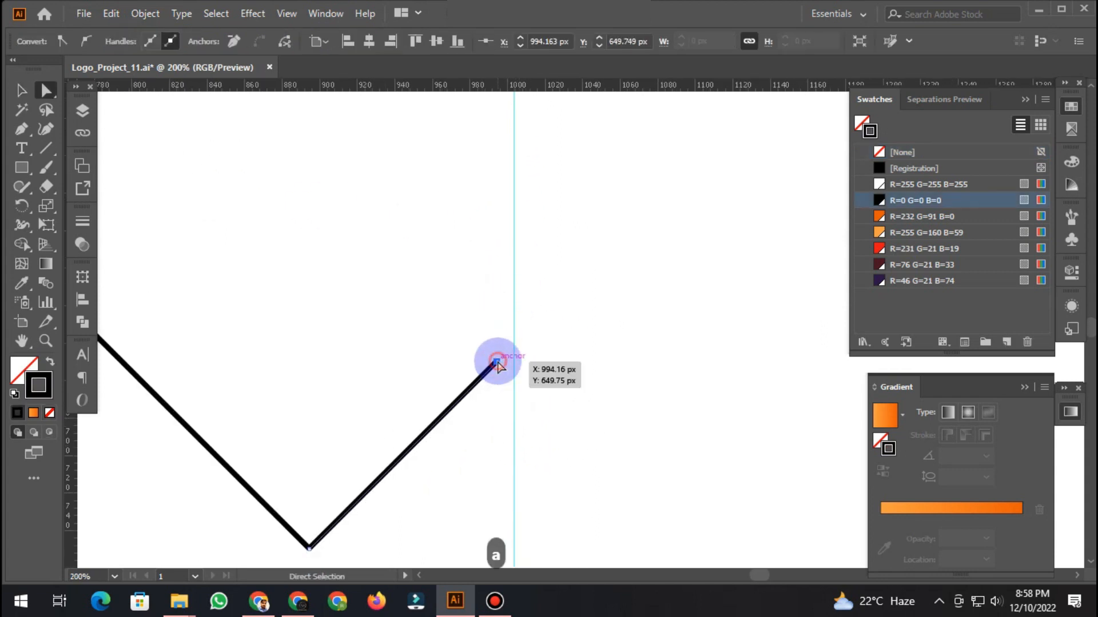
left_click_drag(496, 361, 513, 345)
scroll(523, 352, "up", 4)
left_click_drag(474, 313, 478, 309)
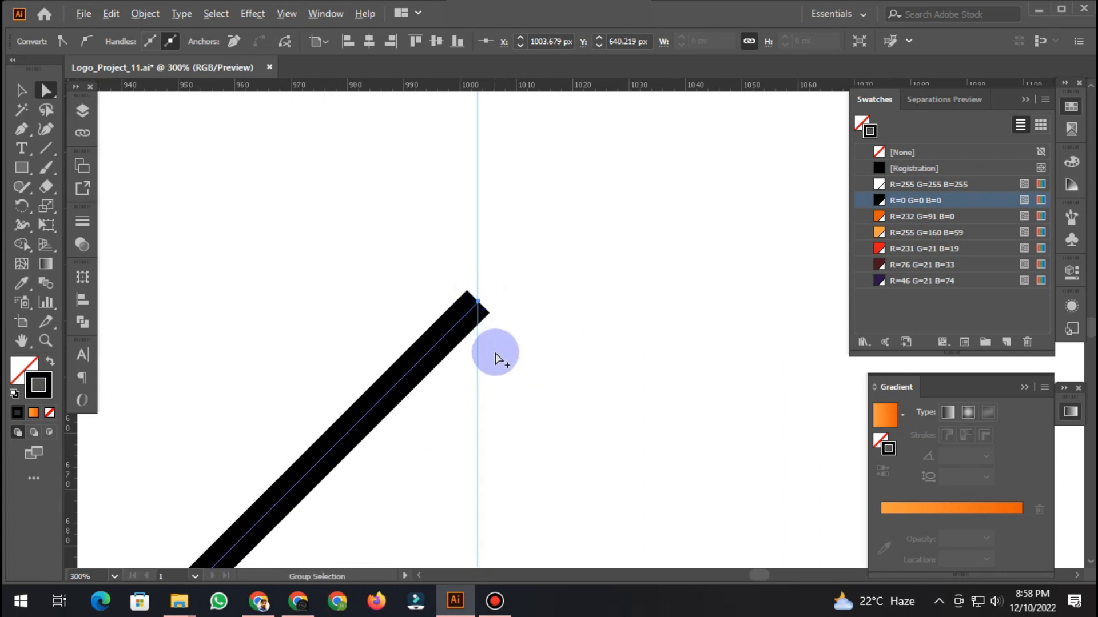
scroll(497, 358, "down", 9)
key("space")
left_click_drag(600, 200, 562, 275)
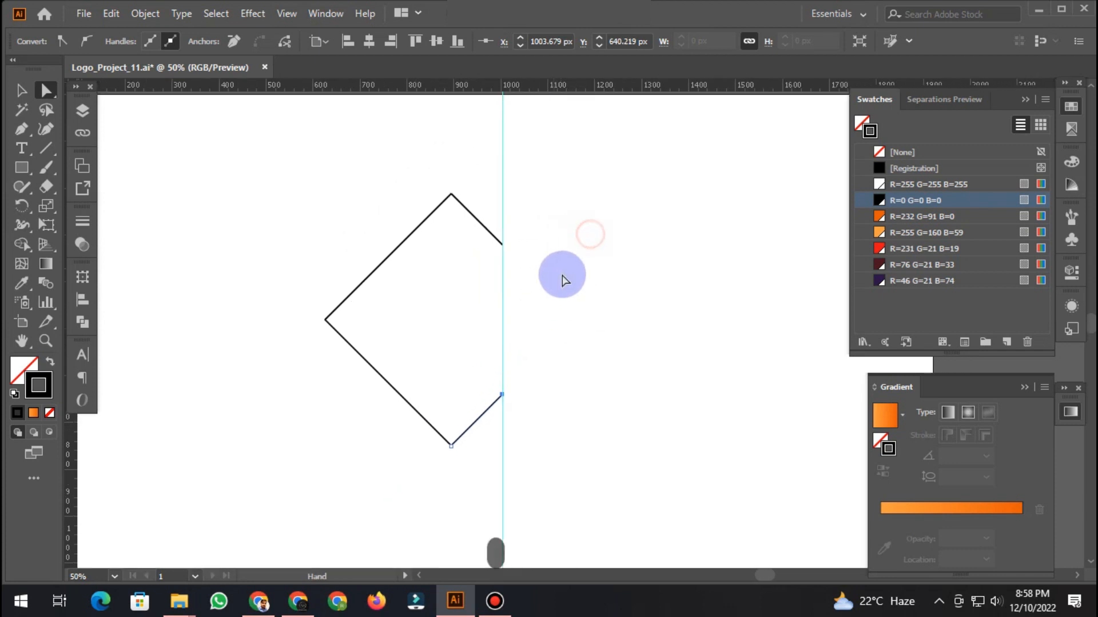
Delete the vertical guide at the diamond's open ends.
key("v")
left_click(575, 217)
left_click_drag(434, 157, 435, 157)
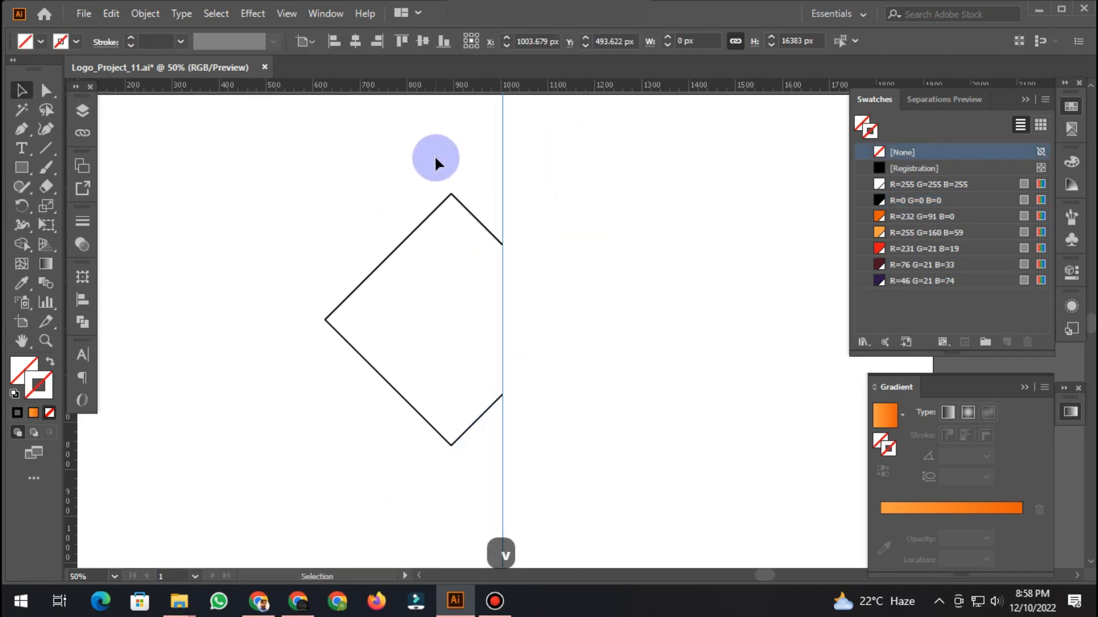
key("Delete")
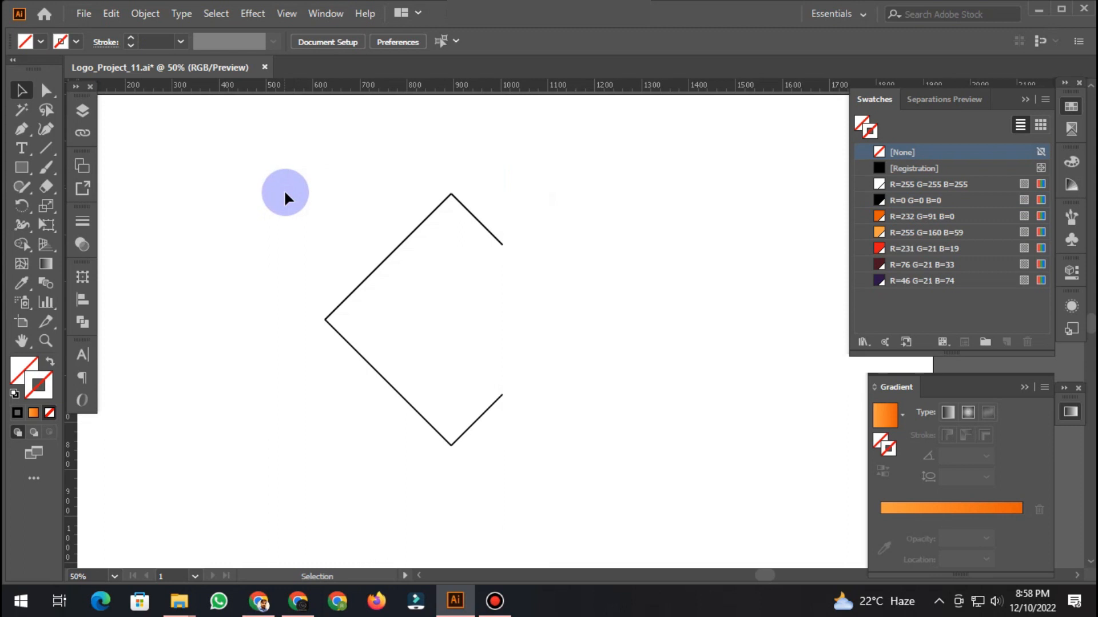
Offset all four diamond lines by 30 px with round joins and preview on, then deselect them.
left_click_drag(284, 189, 544, 441)
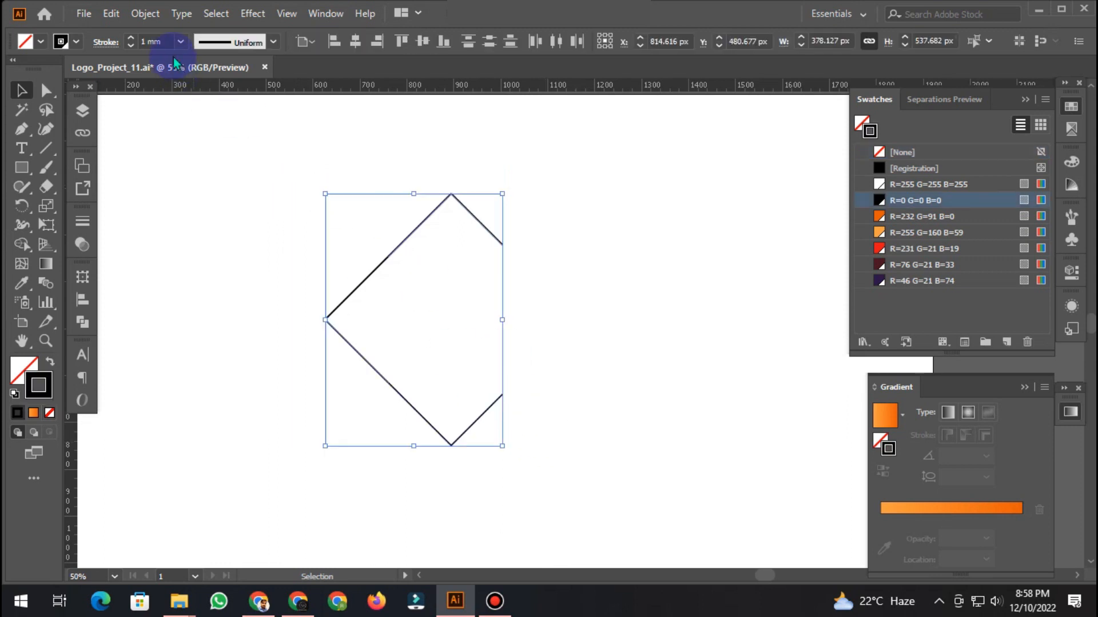
left_click(146, 13)
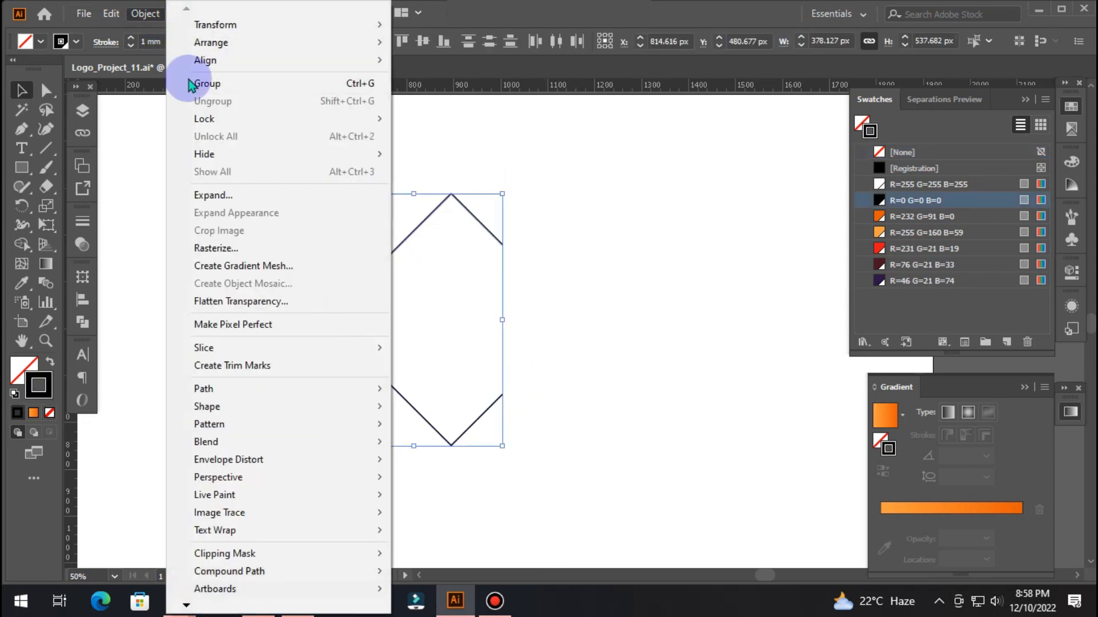
mouse_move(277, 390)
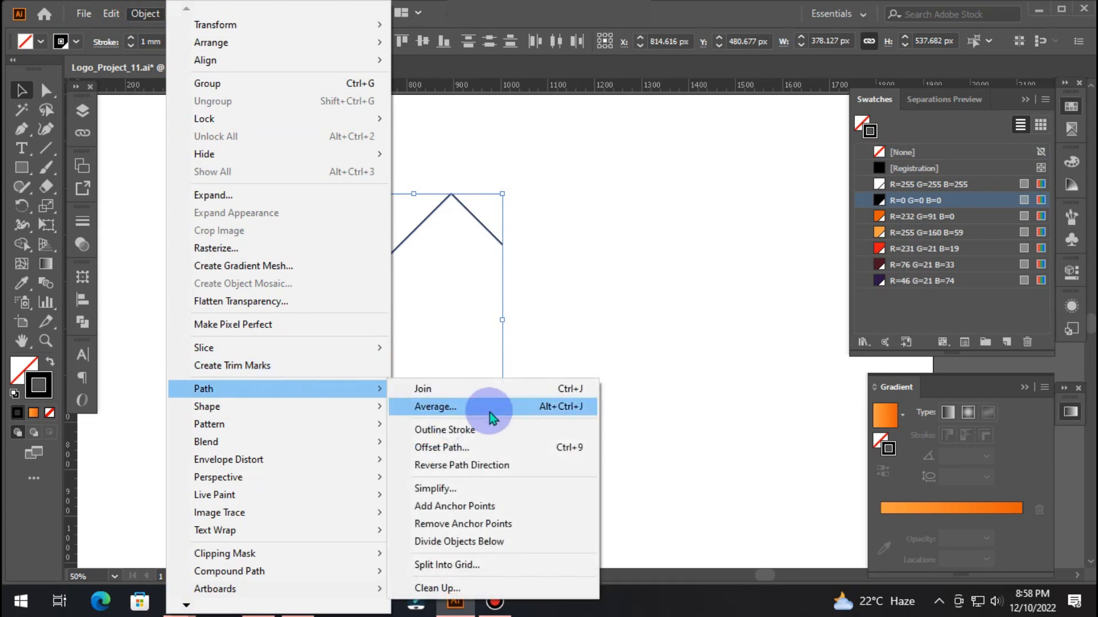
left_click(503, 451)
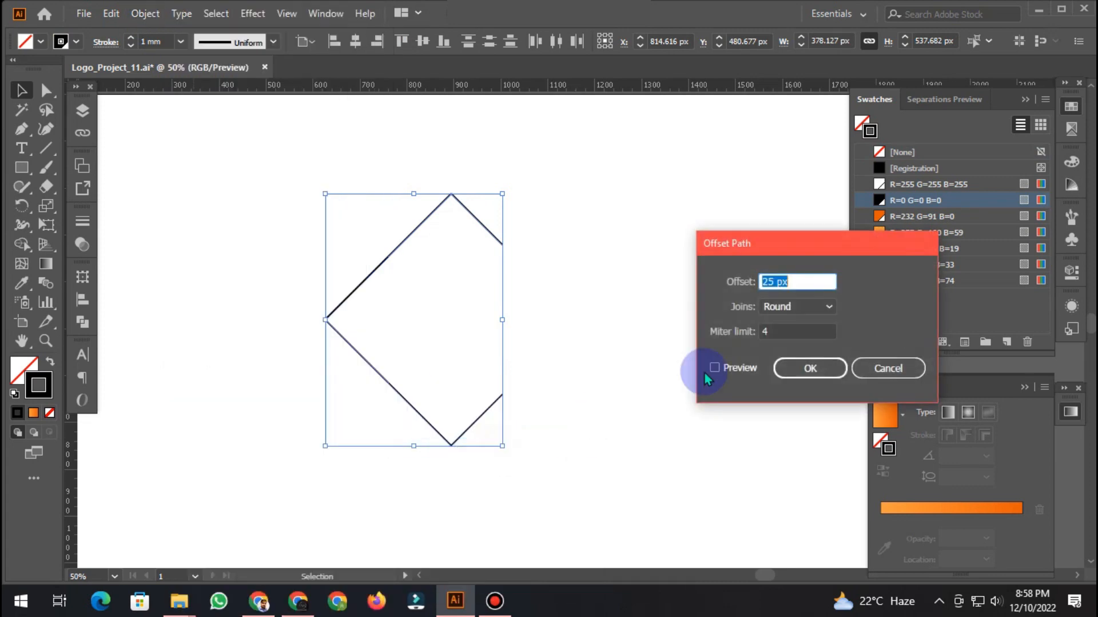
left_click(732, 365)
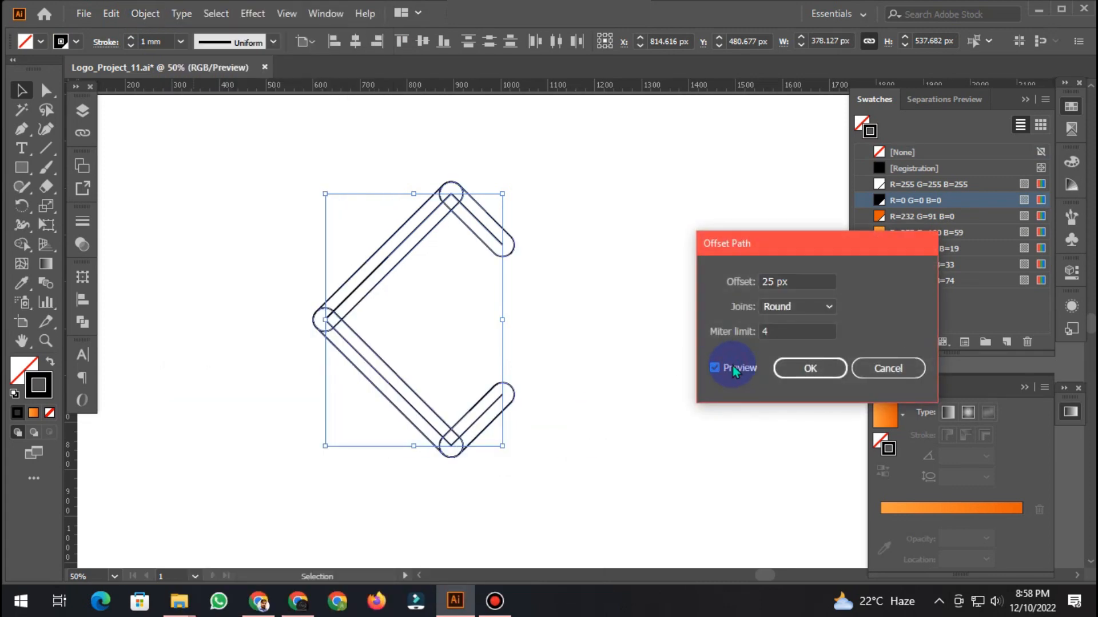
left_click(792, 282)
key("Up")
key("Up")
key("Up")
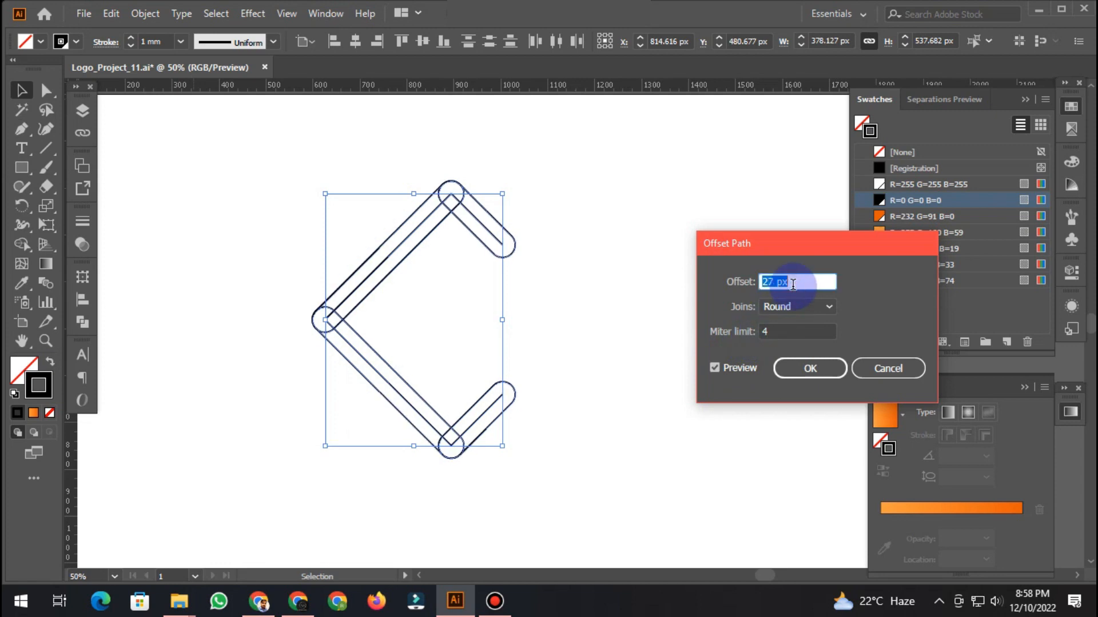
key("Down")
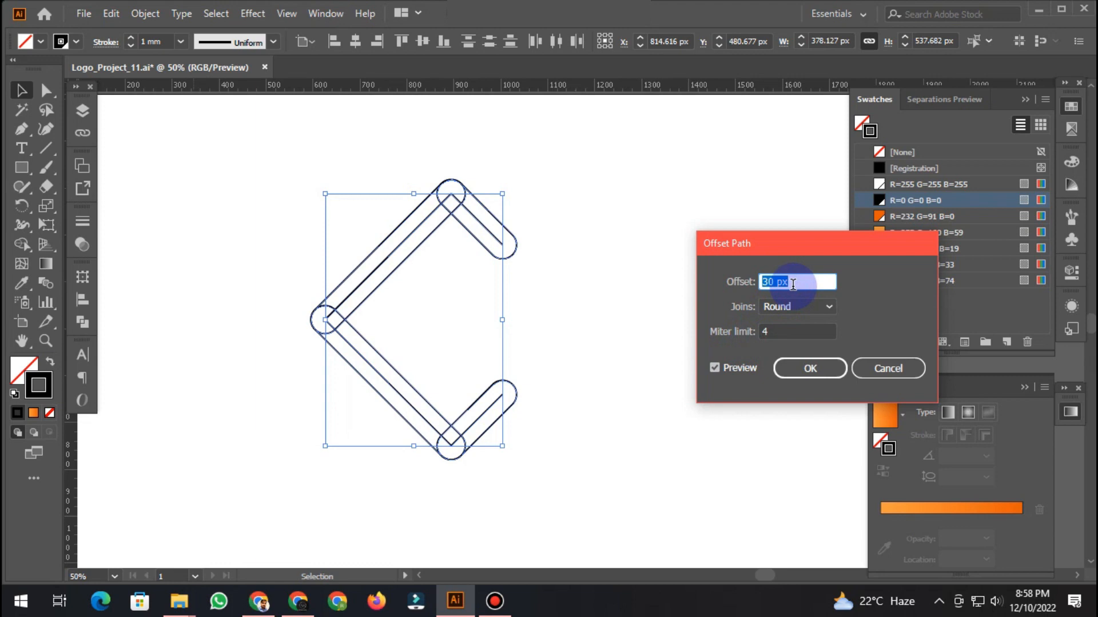
key("Return")
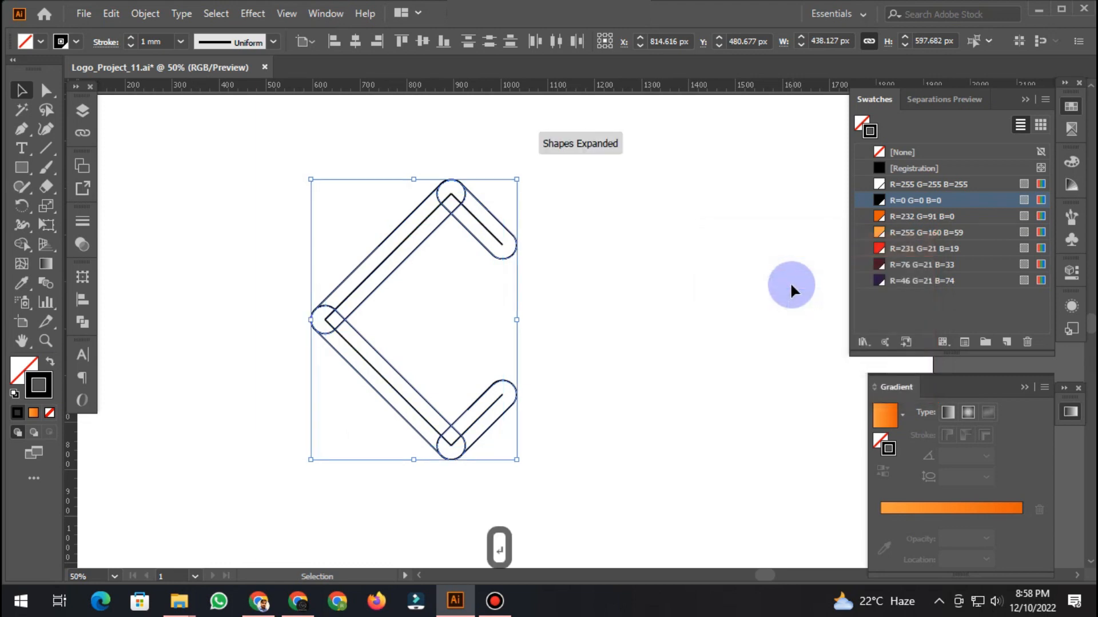
left_click(566, 243)
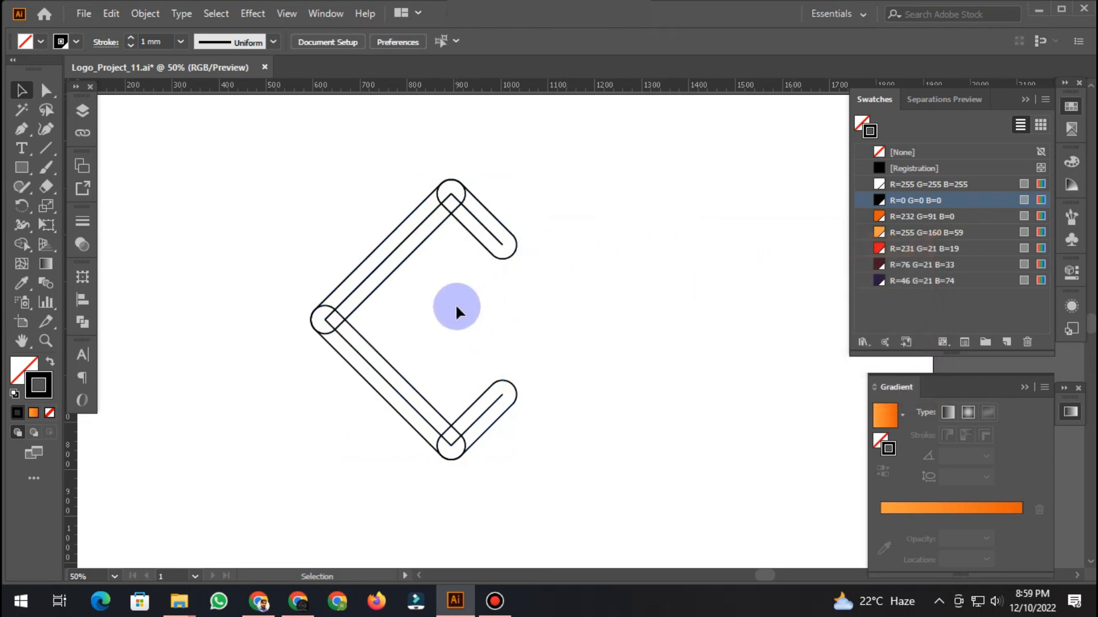
Draw a horizontal line about 566 px long, starting at the diamond's left corner and running through its open side.
left_click(46, 148)
left_click_drag(326, 320, 590, 329)
key("v")
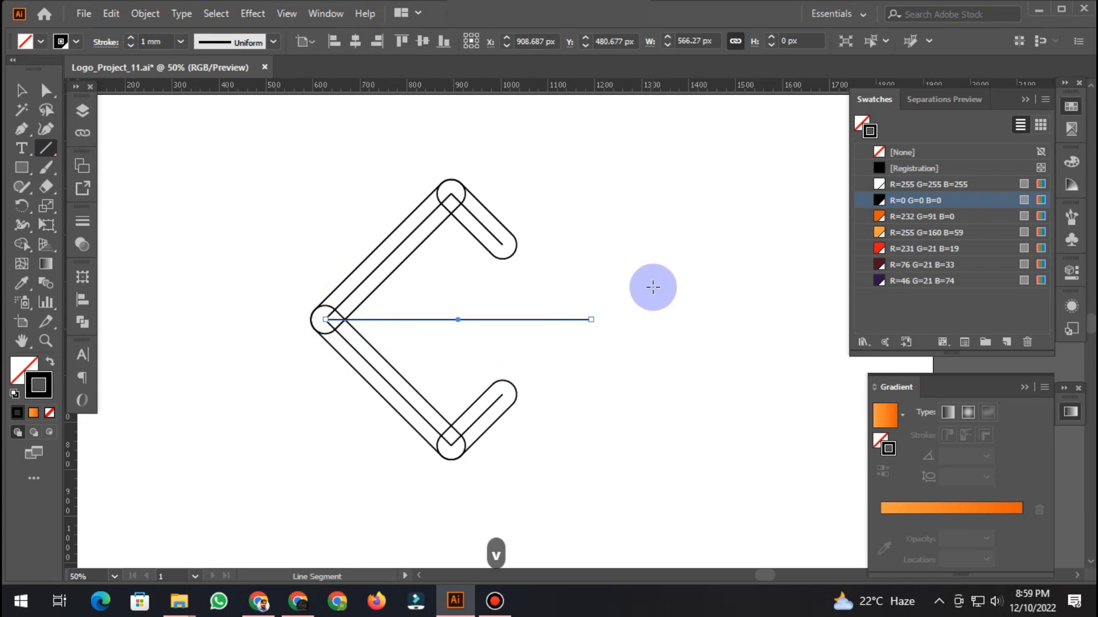
Offset the horizontal line by 30 px with round joins.
left_click(146, 13)
mouse_move(303, 387)
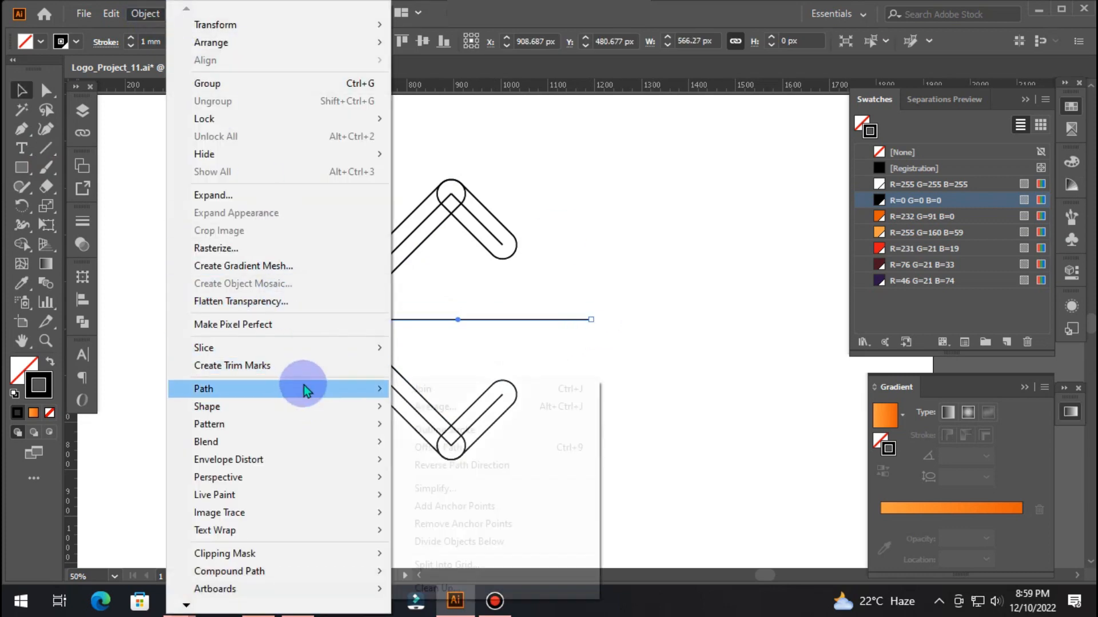
left_click(495, 447)
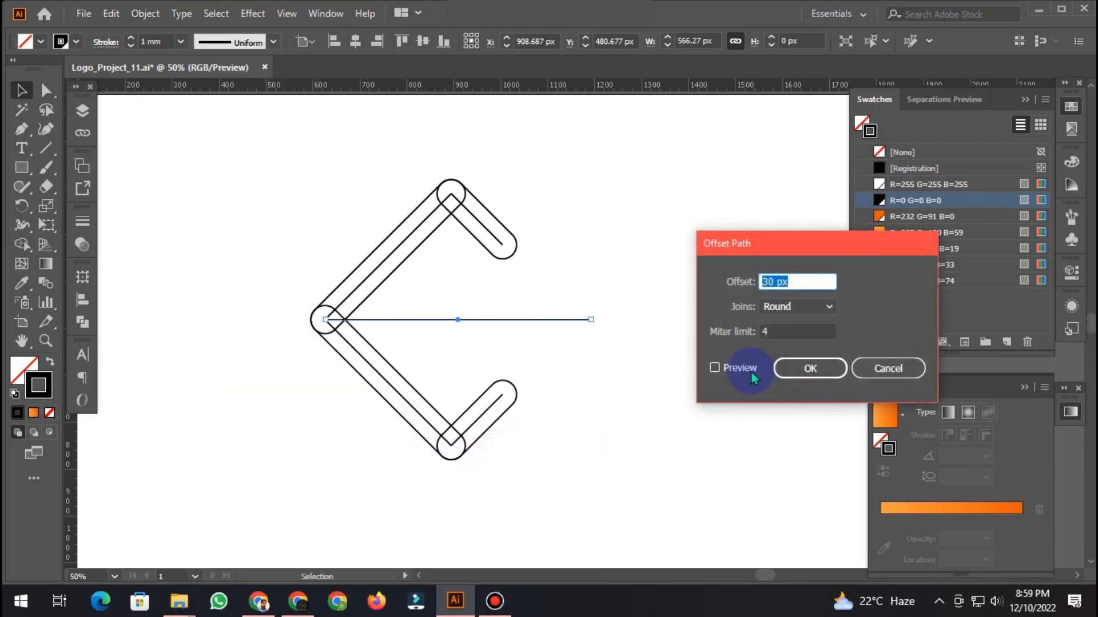
left_click(731, 369)
left_click(811, 369)
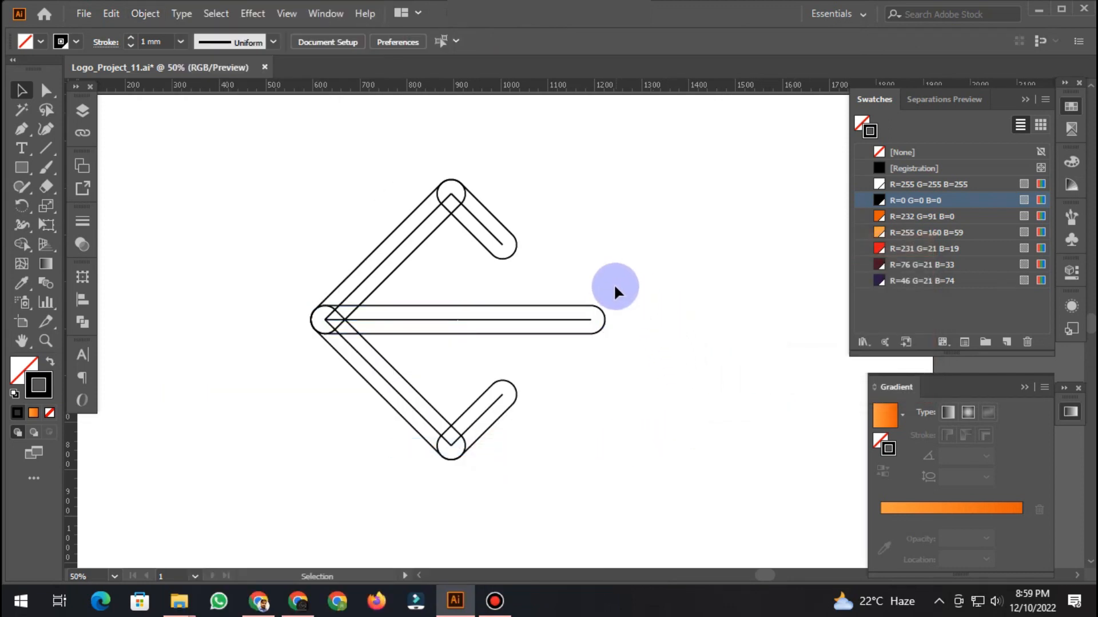
Stretch the rounded end of the horizontal bar and its centre line horizontally towards the artboard's right edge.
key("a")
left_click_drag(503, 291, 645, 370)
left_click(604, 321)
left_click_drag(605, 323, 749, 334)
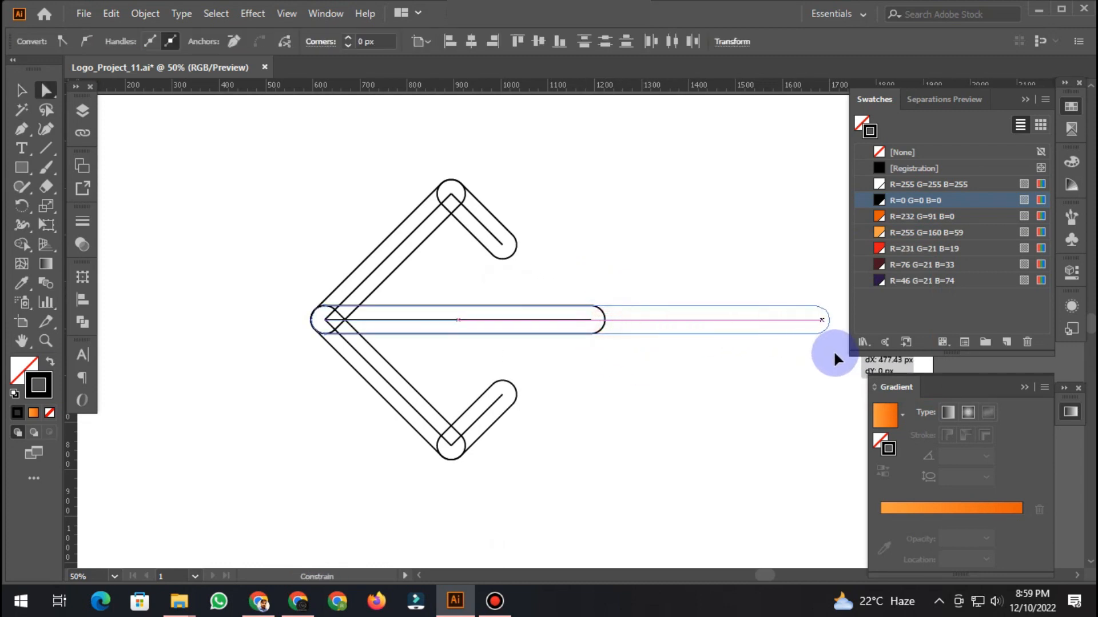
left_click_drag(834, 355, 833, 358)
key("ctrl+minus")
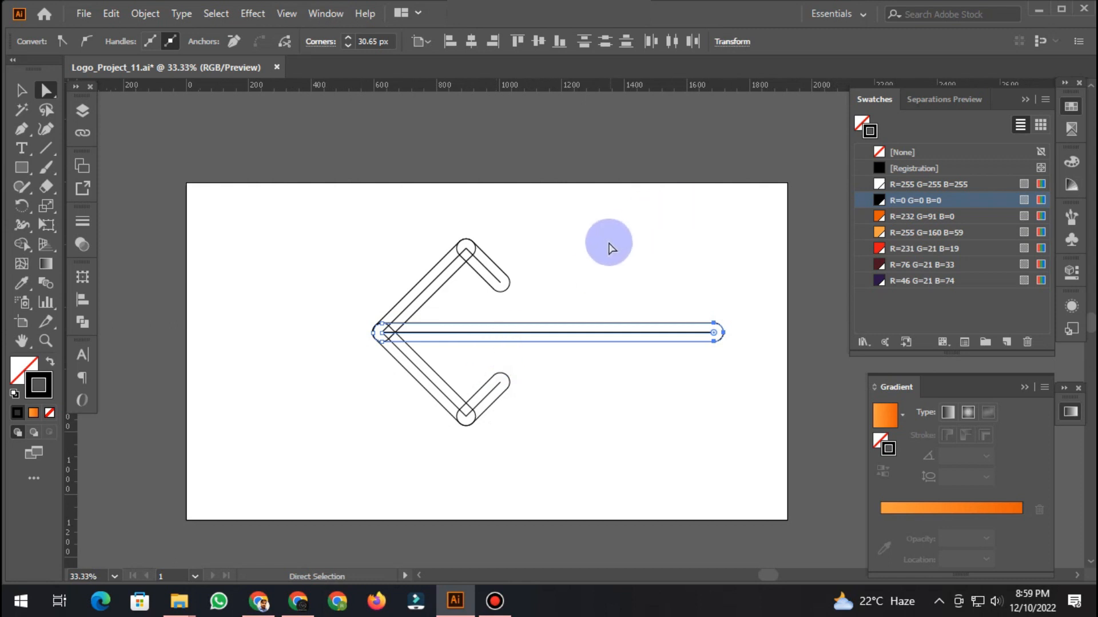
left_click(723, 333, "shift")
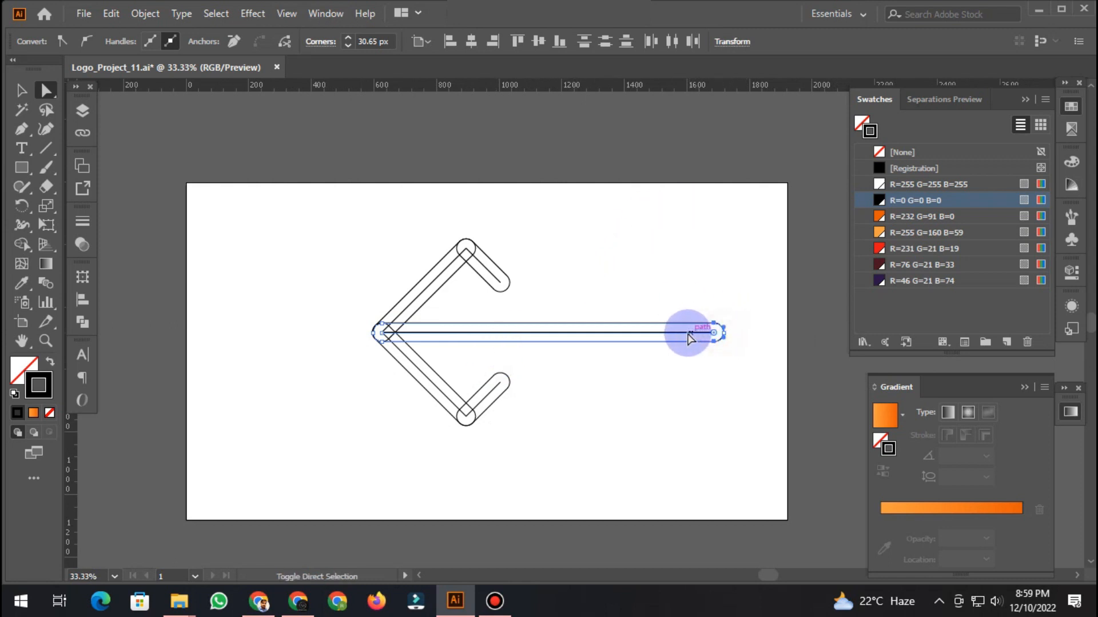
left_click(752, 341)
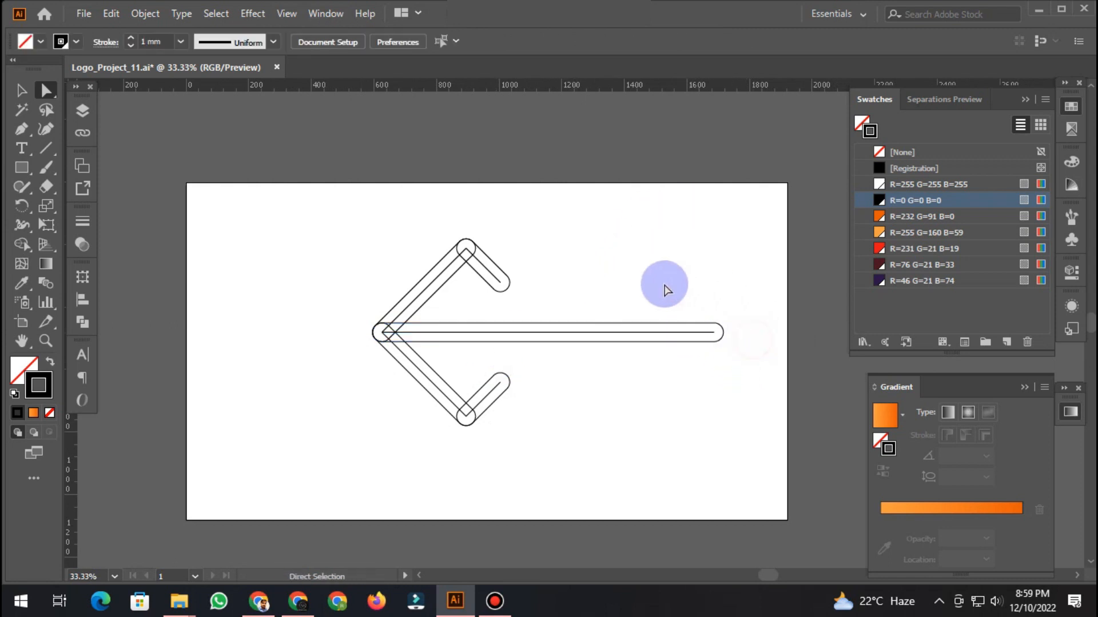
Shorten the horizontal bar and its centre line from the rounded right end, making the whole figure about 1045 px wide.
left_click_drag(654, 286, 757, 380)
left_click_drag(723, 332, 699, 332)
left_click(737, 377)
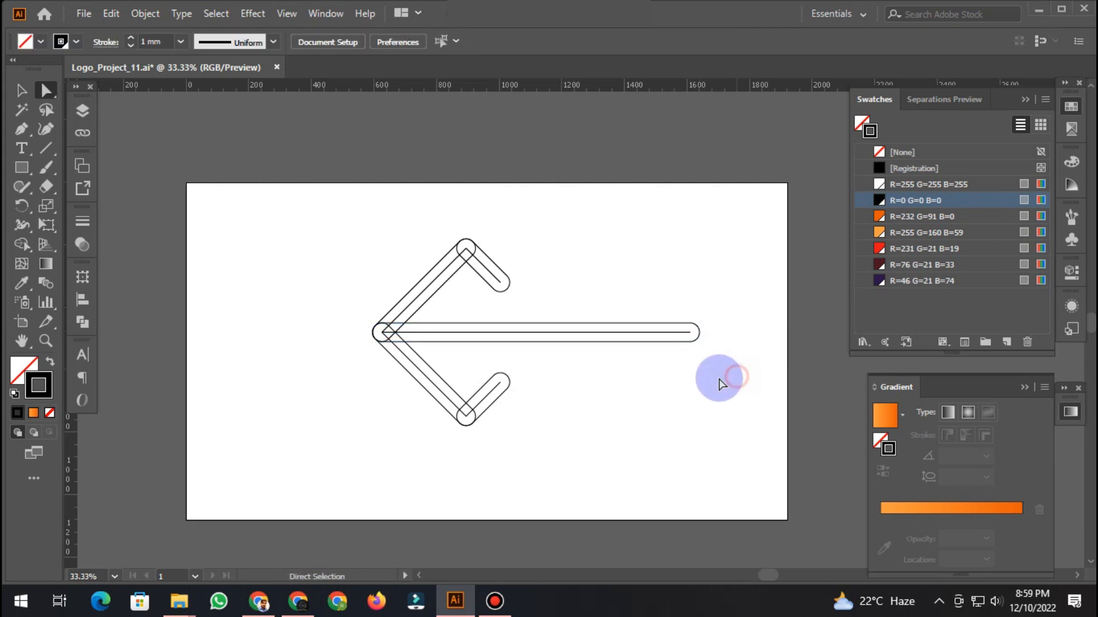
Select all lines and offset outlines of the figure and group them.
key("v")
left_click_drag(298, 221, 724, 466)
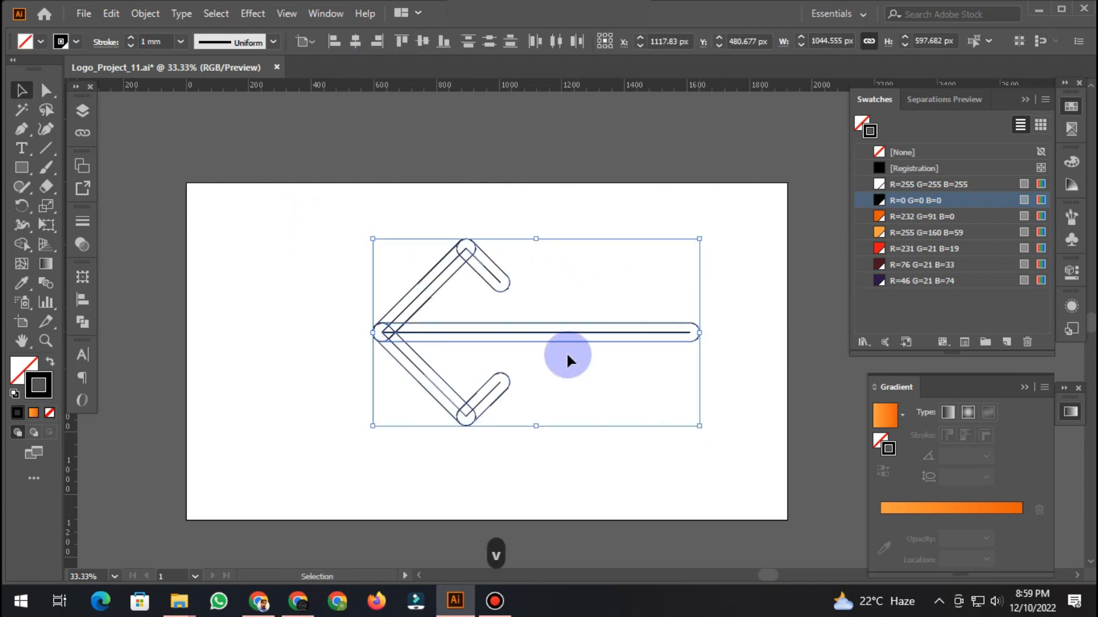
right_click(548, 333)
left_click(588, 351)
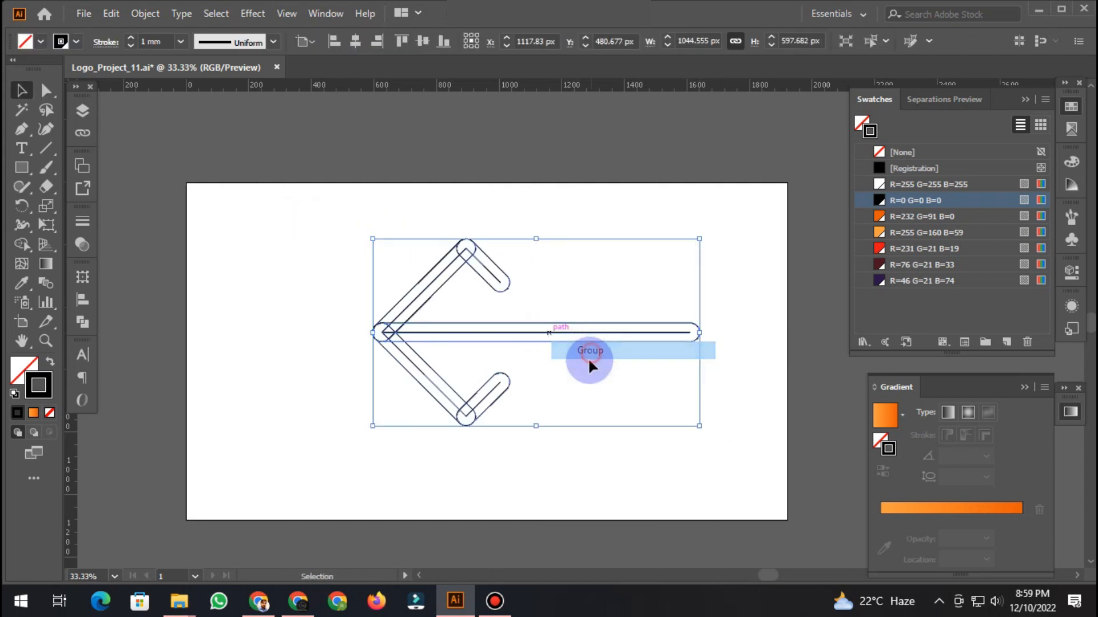
left_click(582, 384)
Centre the grouped figure horizontally and vertically on the artboard at X 960 px, Y 540 px, then deselect it.
left_click(551, 333)
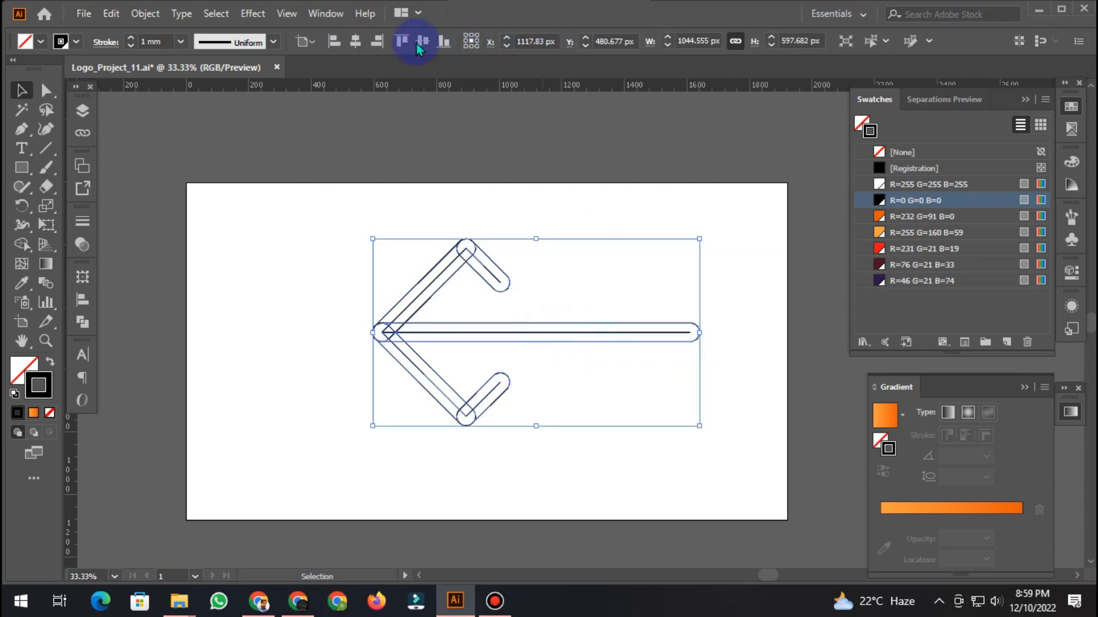
left_click(341, 44)
left_click(416, 47)
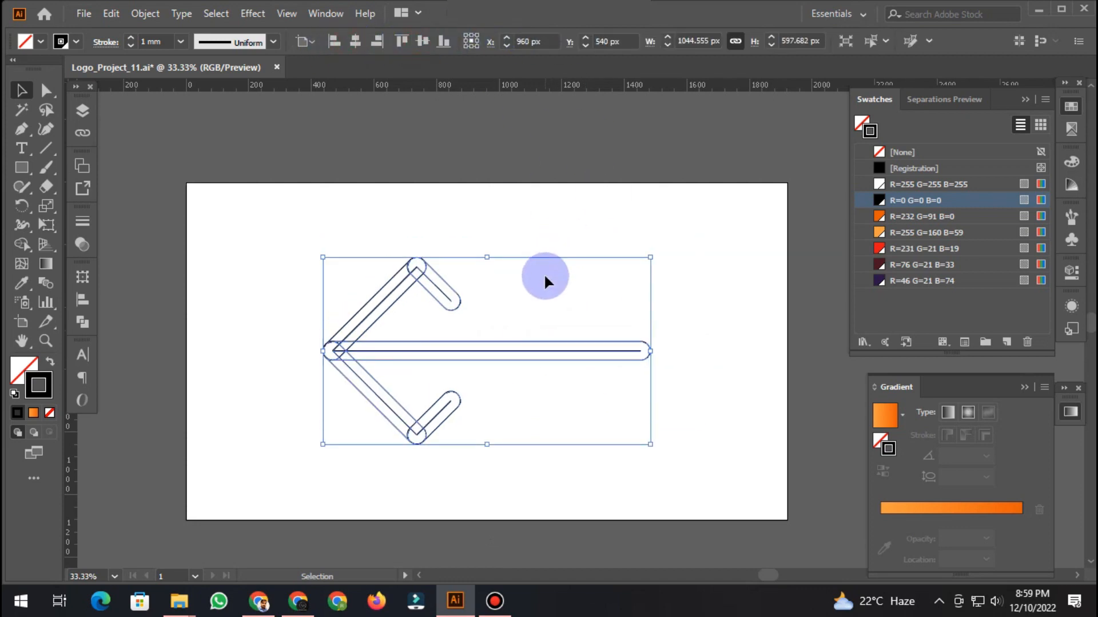
left_click(545, 292)
Draw a 1920 by 1080 px rectangle covering the artboard and give it a black fill with no stroke.
key("m")
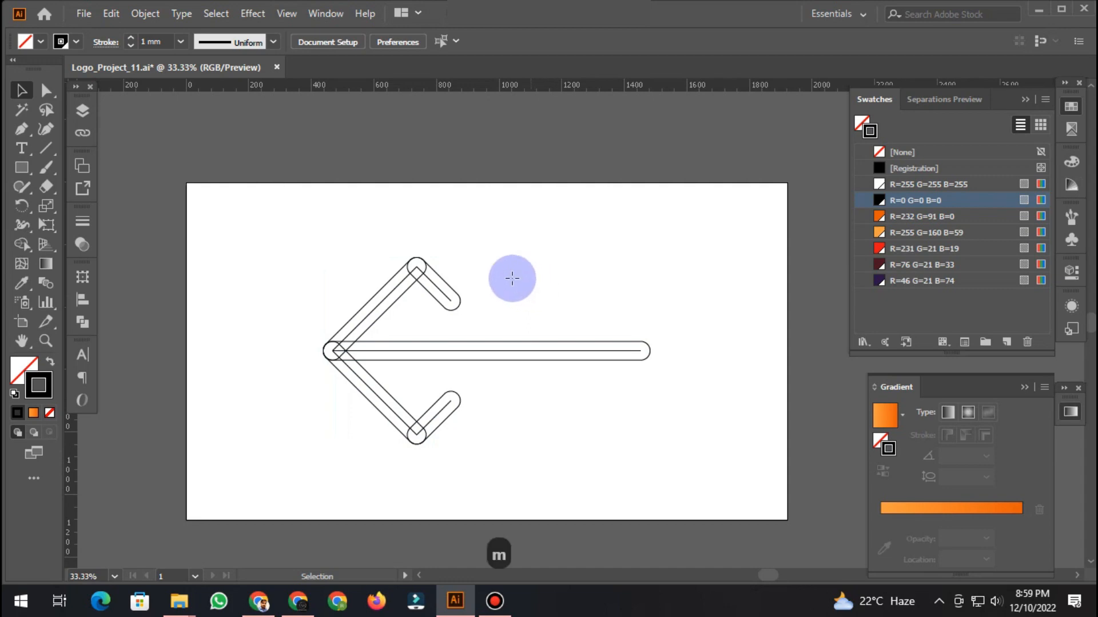
left_click_drag(187, 182, 787, 519)
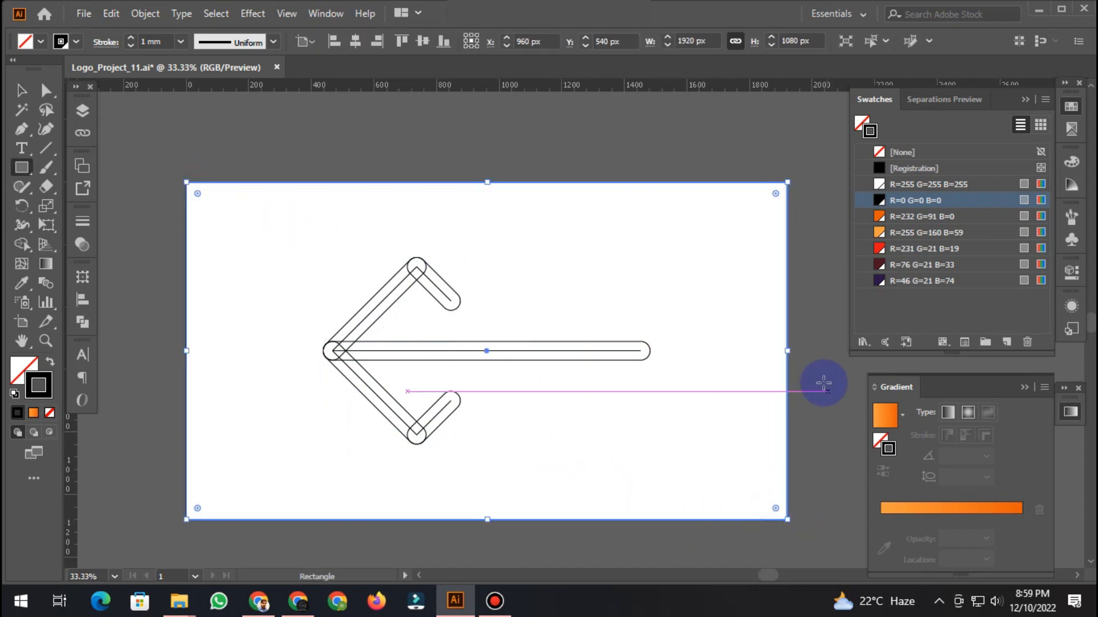
left_click(48, 363)
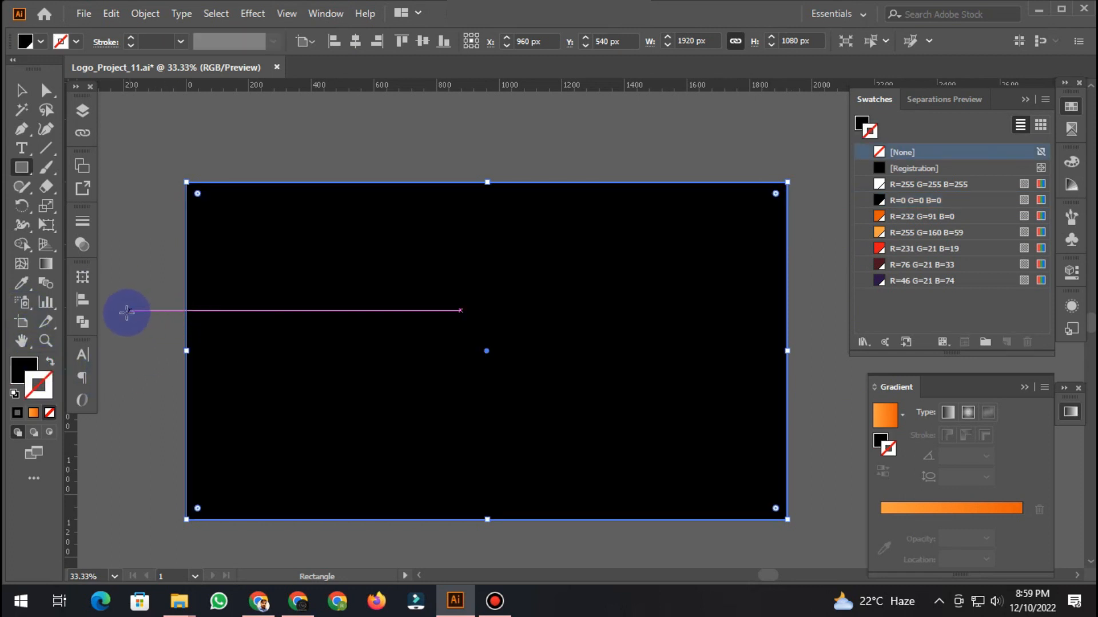
left_click(21, 373)
left_click(1072, 106)
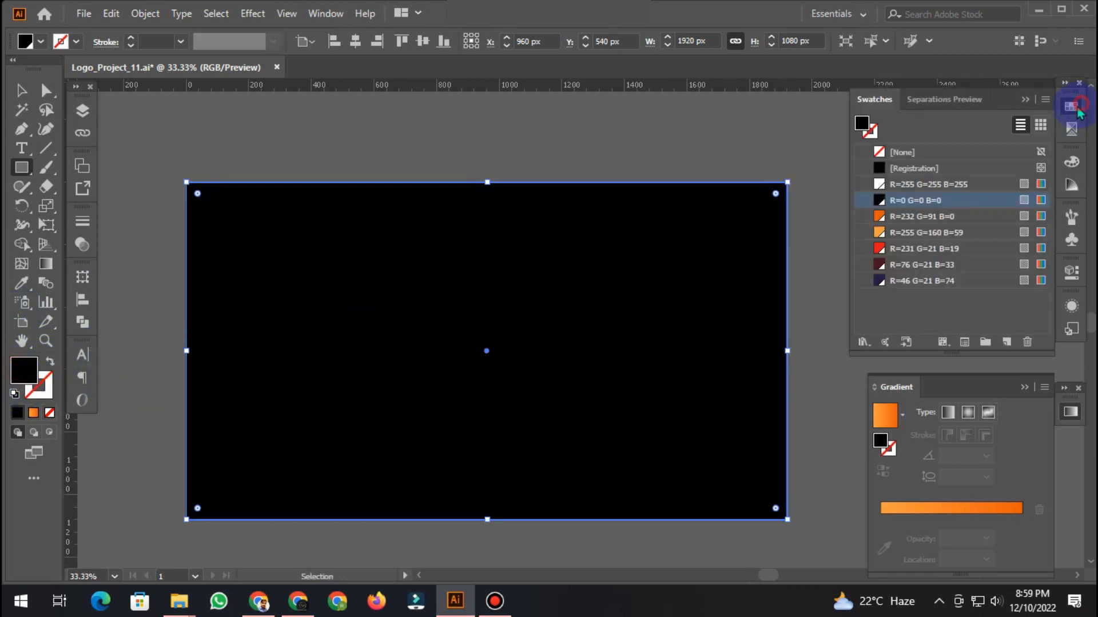
Send the black artboard-sized rectangle to the back of the stacking order and deselect it.
left_click(21, 90)
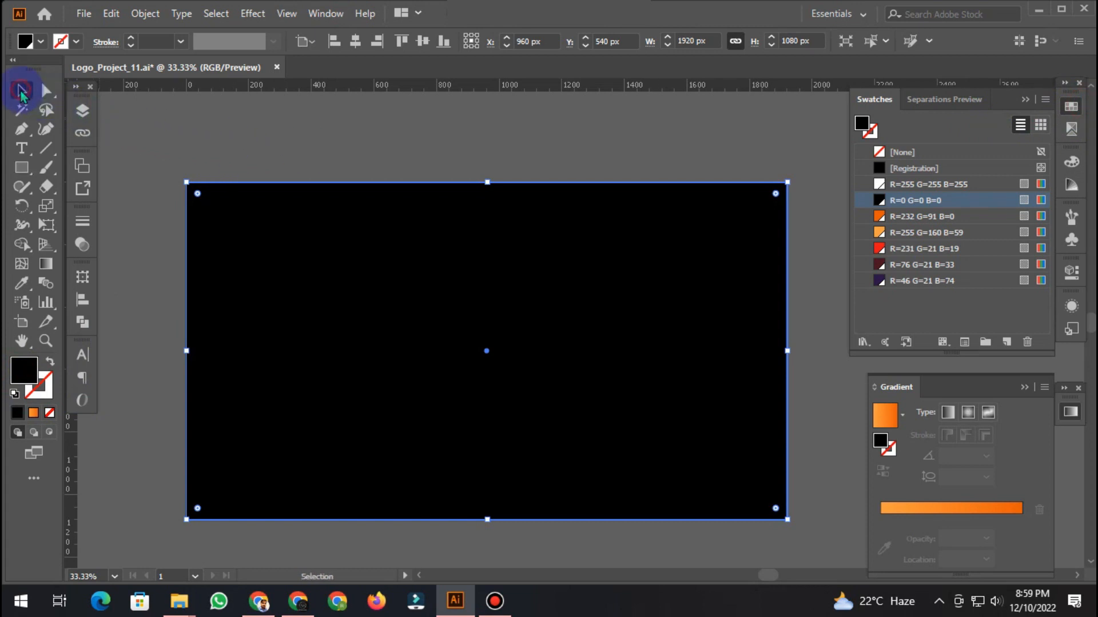
right_click(367, 219)
mouse_move(441, 485)
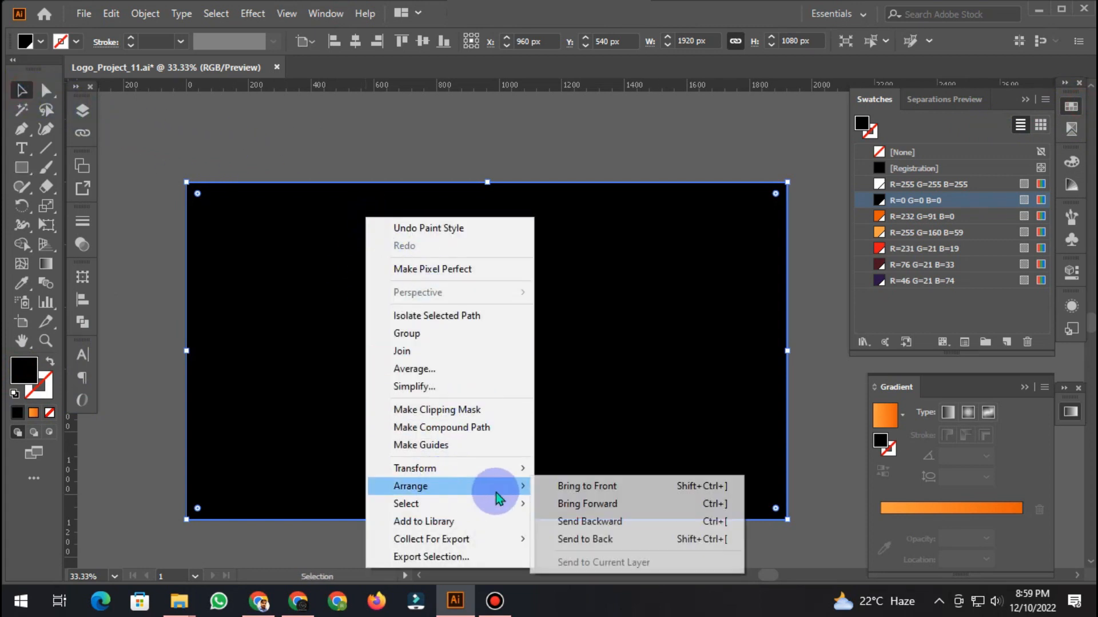
left_click(629, 539)
left_click(836, 327)
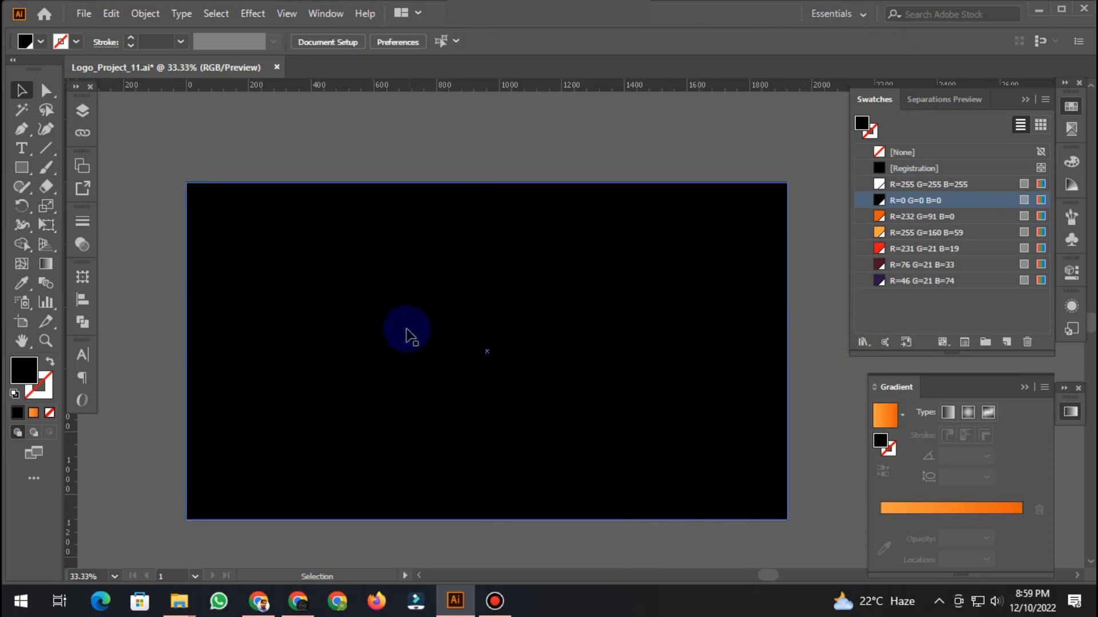
Apply the light-to-dark orange linear gradient to the stroke of the grouped line figure, keeping no fill, and deselect it.
left_click(532, 352)
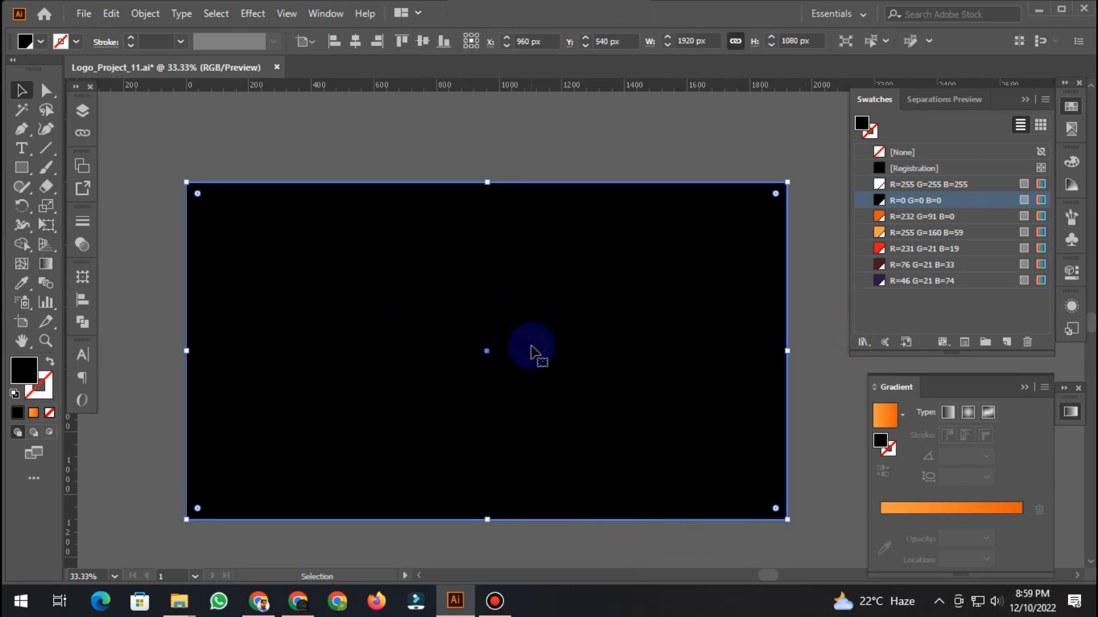
left_click(533, 353)
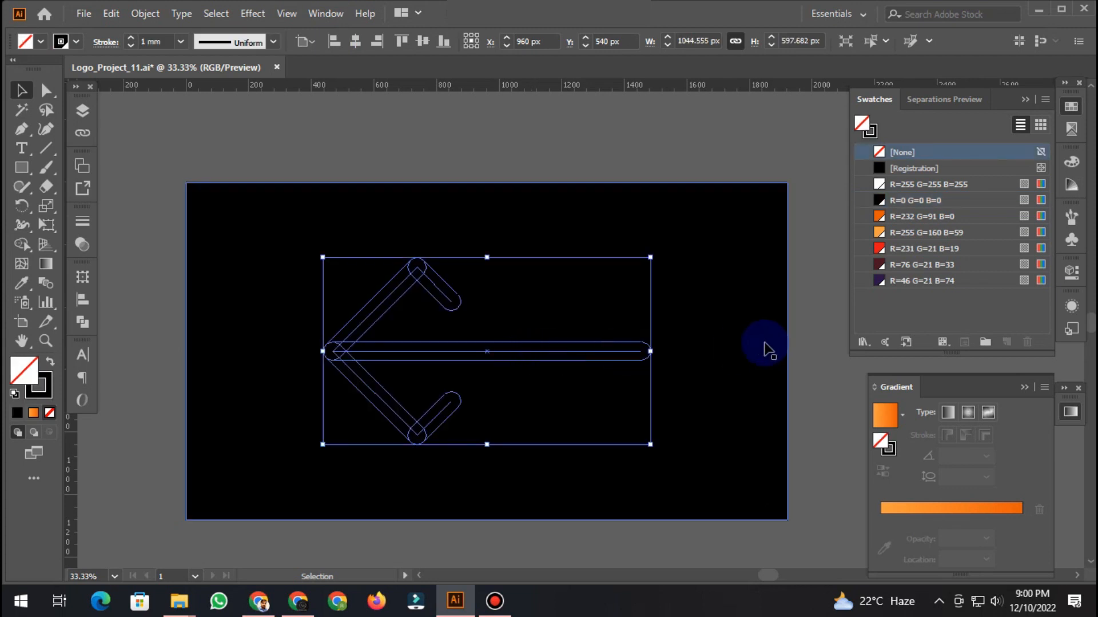
left_click(50, 389)
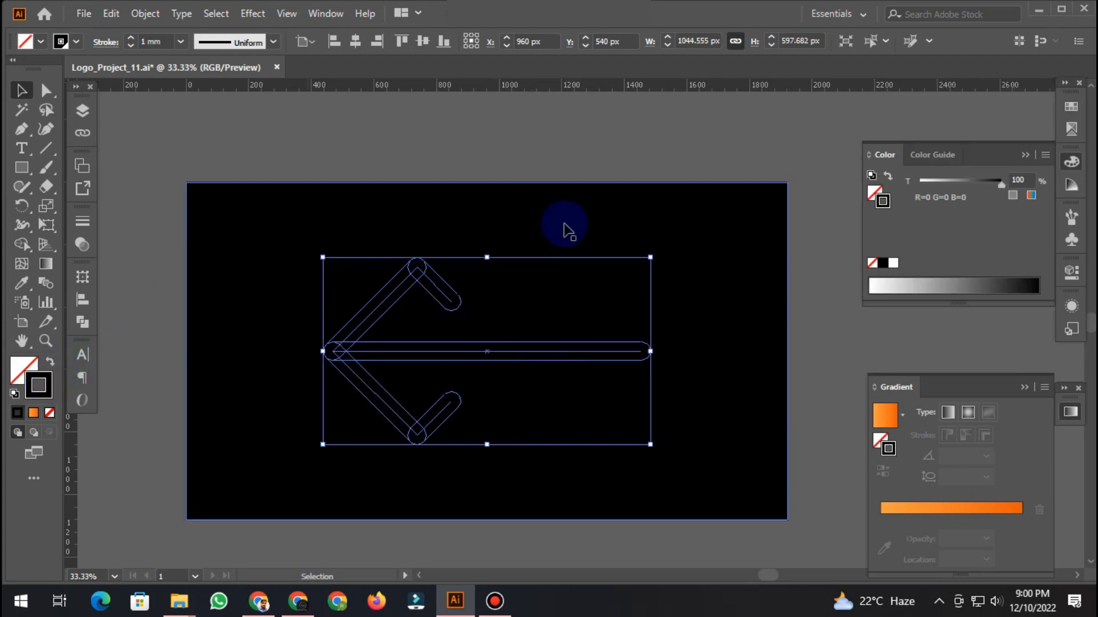
left_click(942, 514)
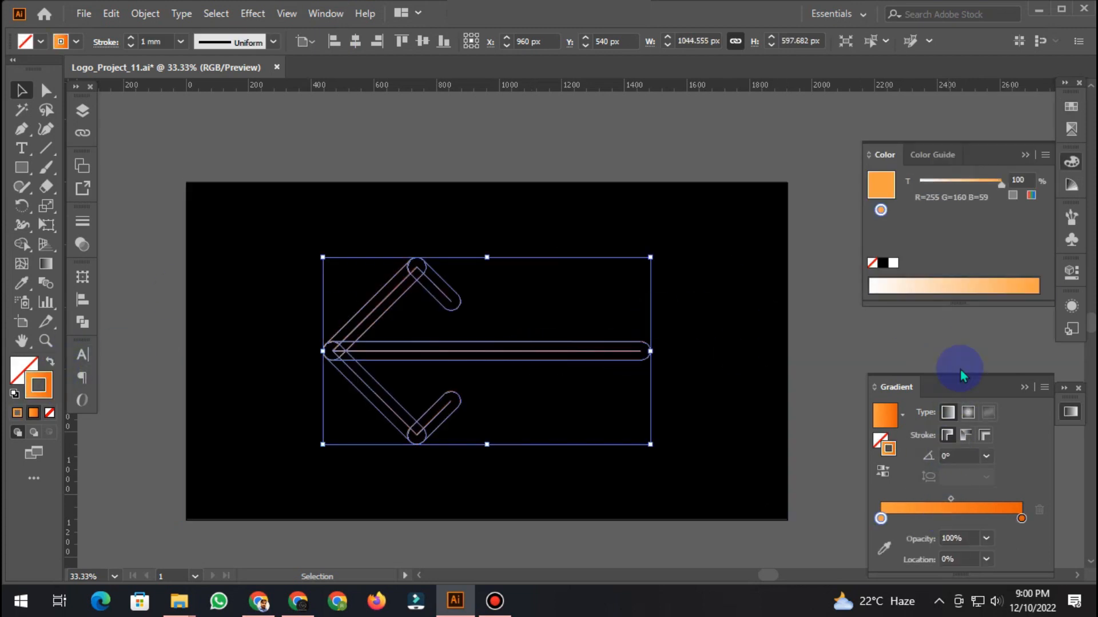
left_click(1071, 108)
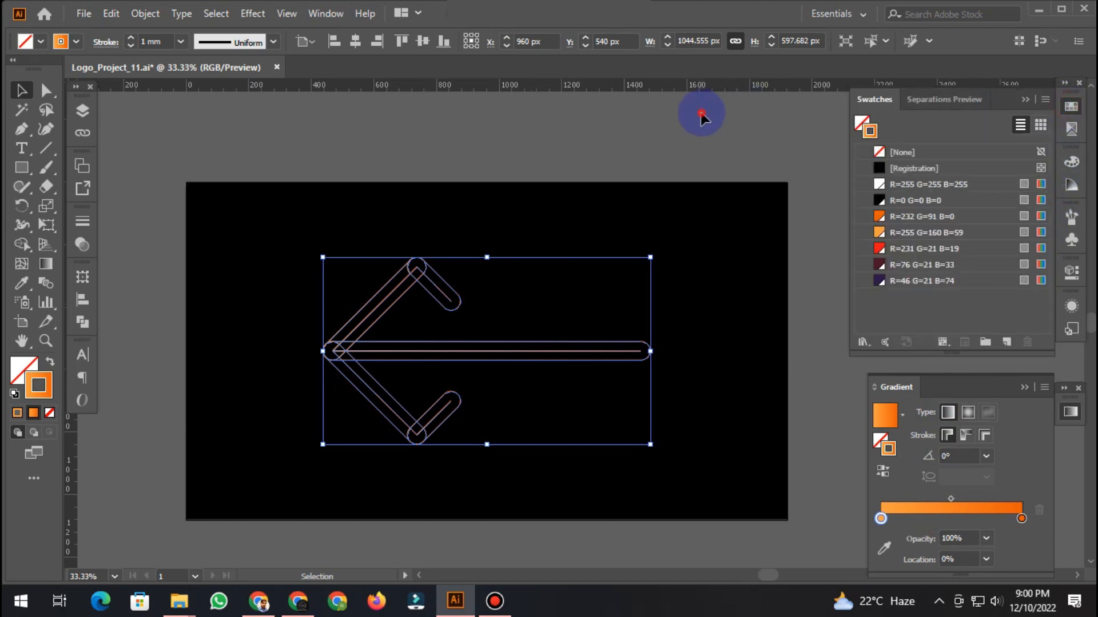
left_click(702, 116)
Place a point text object below the right part of the horizontal bar.
scroll(574, 303, "down", 1)
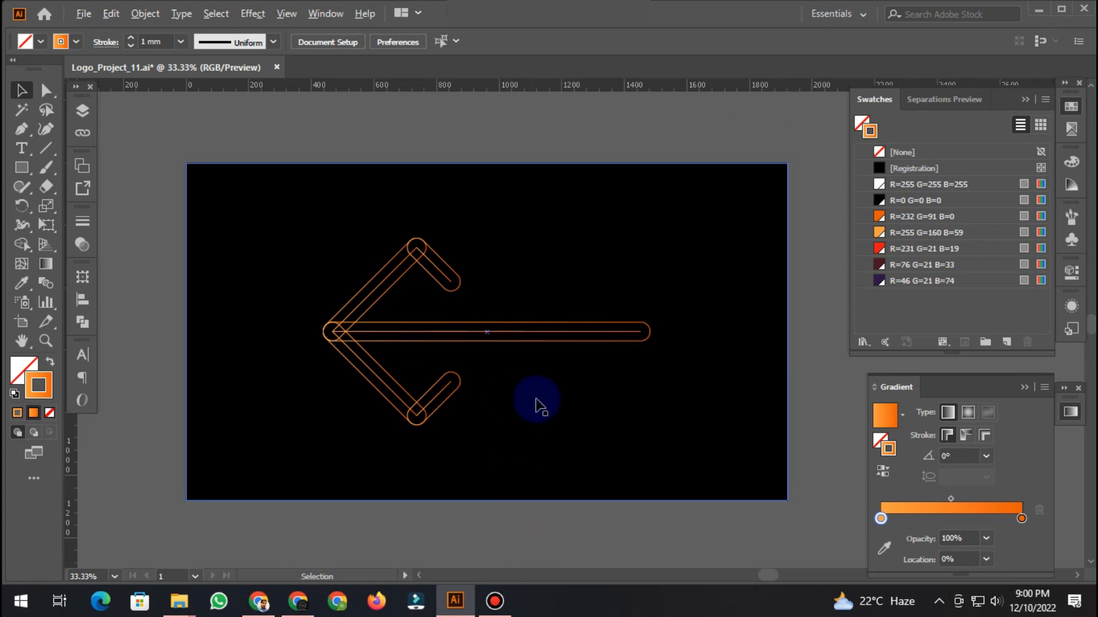
scroll(507, 456, "up", 1)
scroll(530, 422, "up", 1)
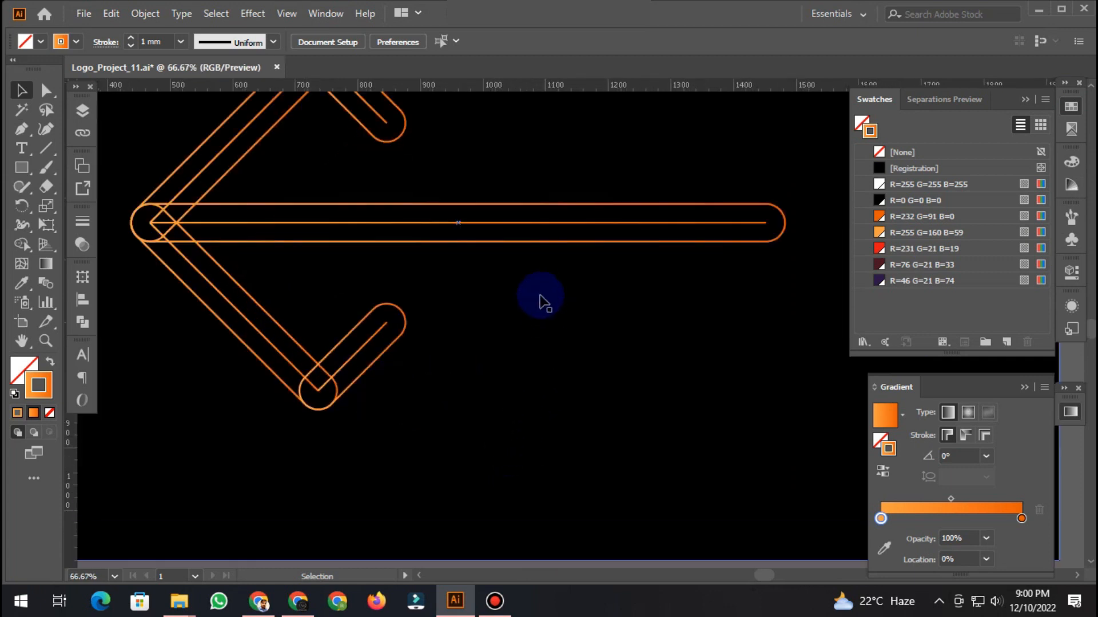
key("t")
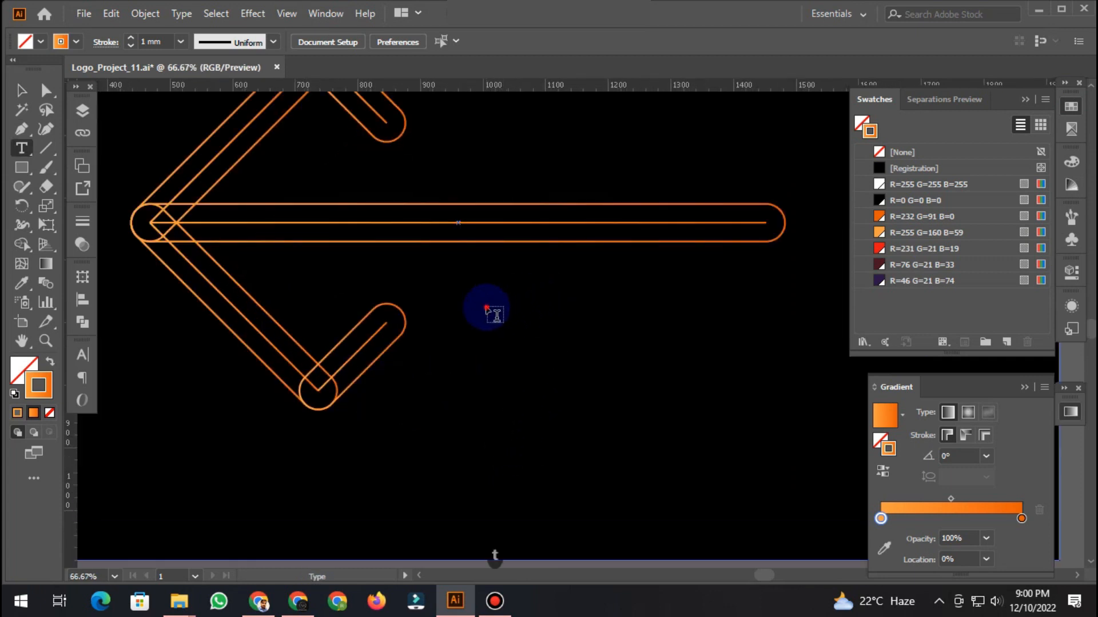
left_click(486, 309)
type("LO")
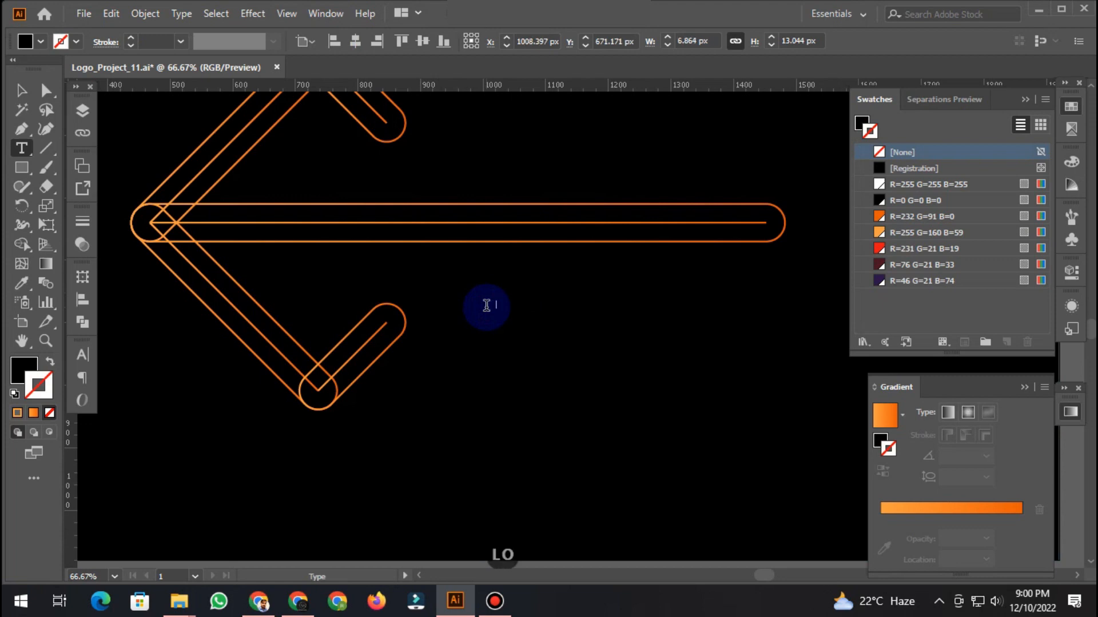
type("GO")
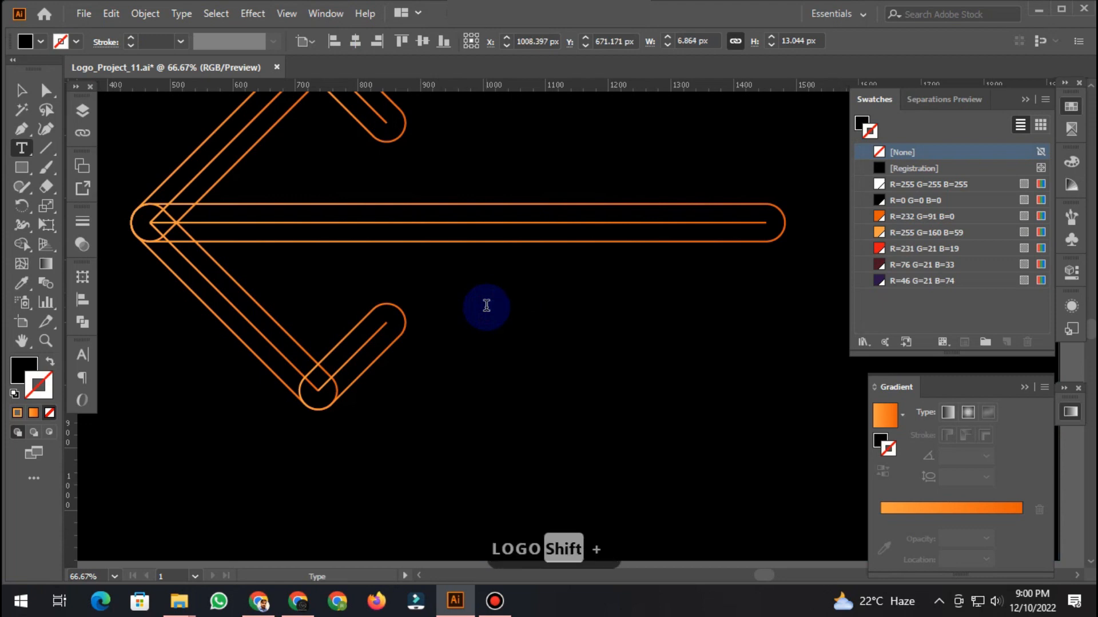
key("BackSpace")
key("BackSpace")
key("BackSpace")
key("BackSpace")
key("BackSpace")
key("BackSpace")
key("BackSpace")
key("BackSpace")
key("BackSpace")
key("BackSpace")
key("BackSpace")
key("BackSpace")
key("BackSpace")
key("BackSpace")
key("BackSpace")
key("BackSpace")
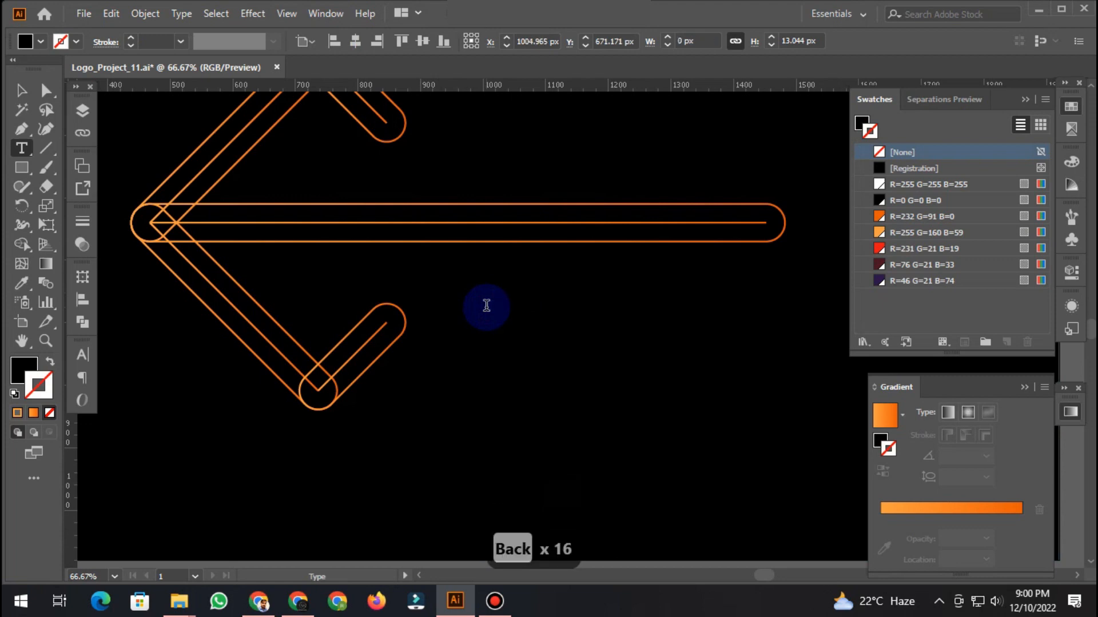
Enter the text "Logo Design" in the point text object and finish text editing.
type("Logo D")
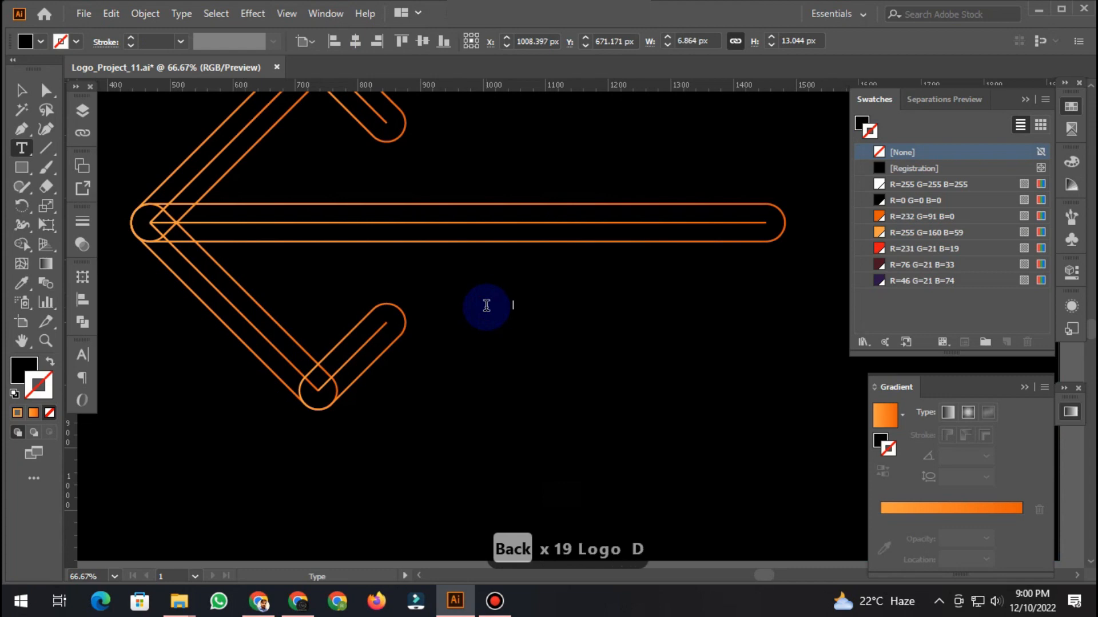
type("esig")
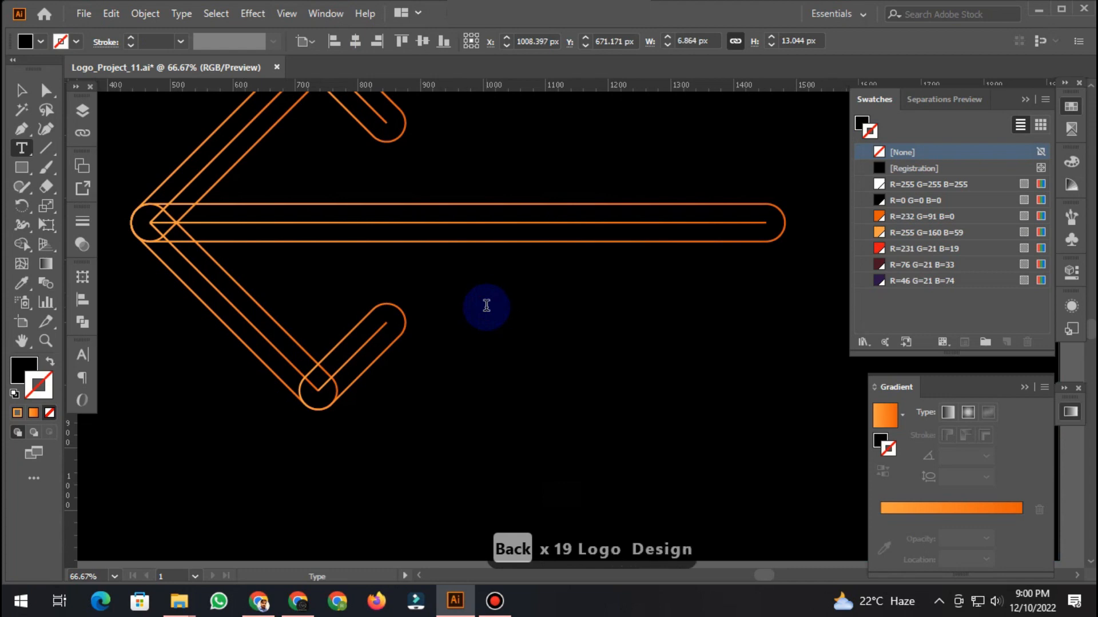
type("n")
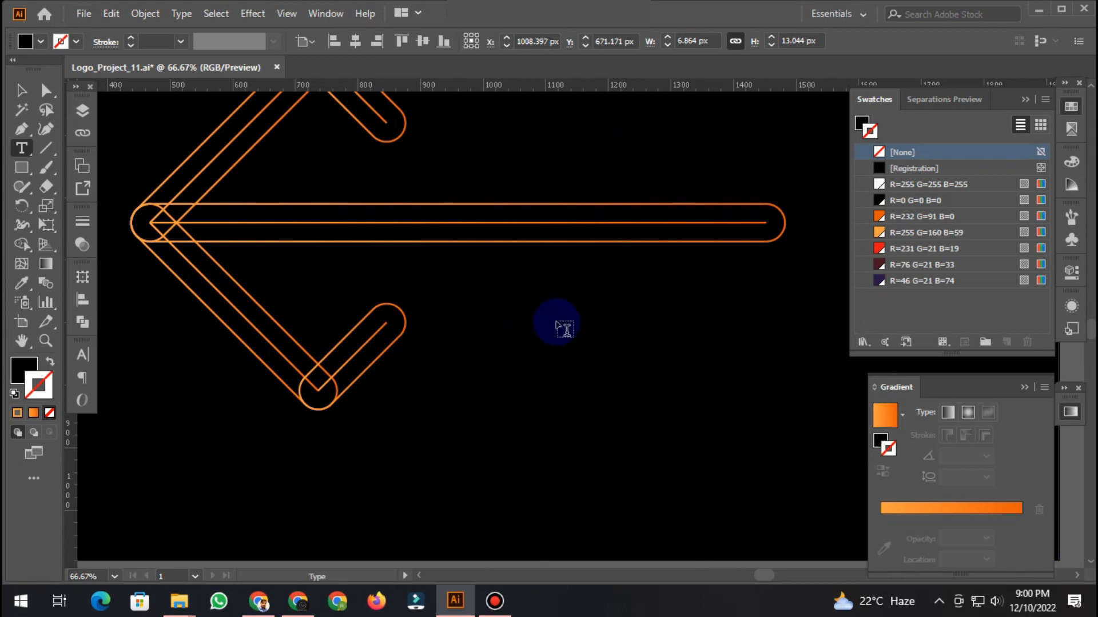
key("Escape")
Set the Logo Design text to All Caps and fill it white, R=255 G=255 B=255.
left_click(84, 355)
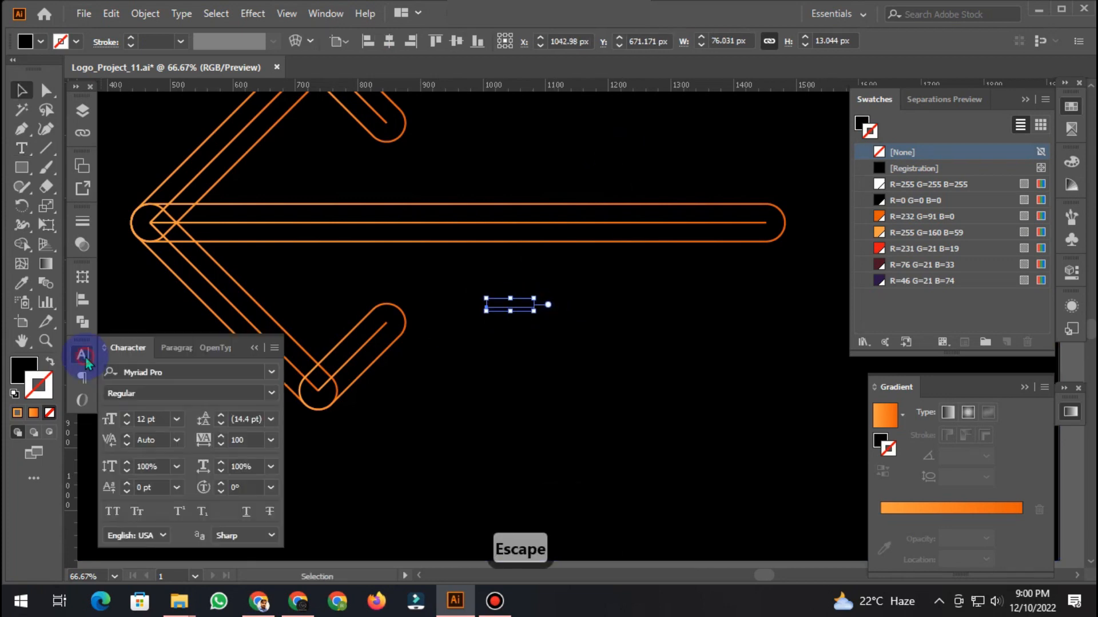
left_click(112, 510)
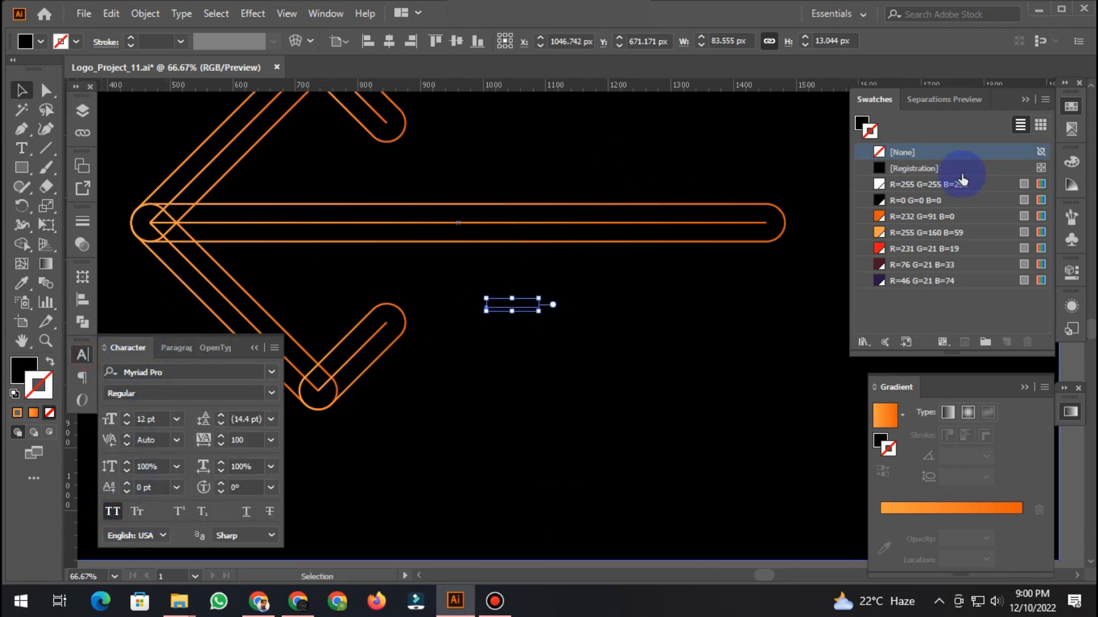
left_click(25, 369)
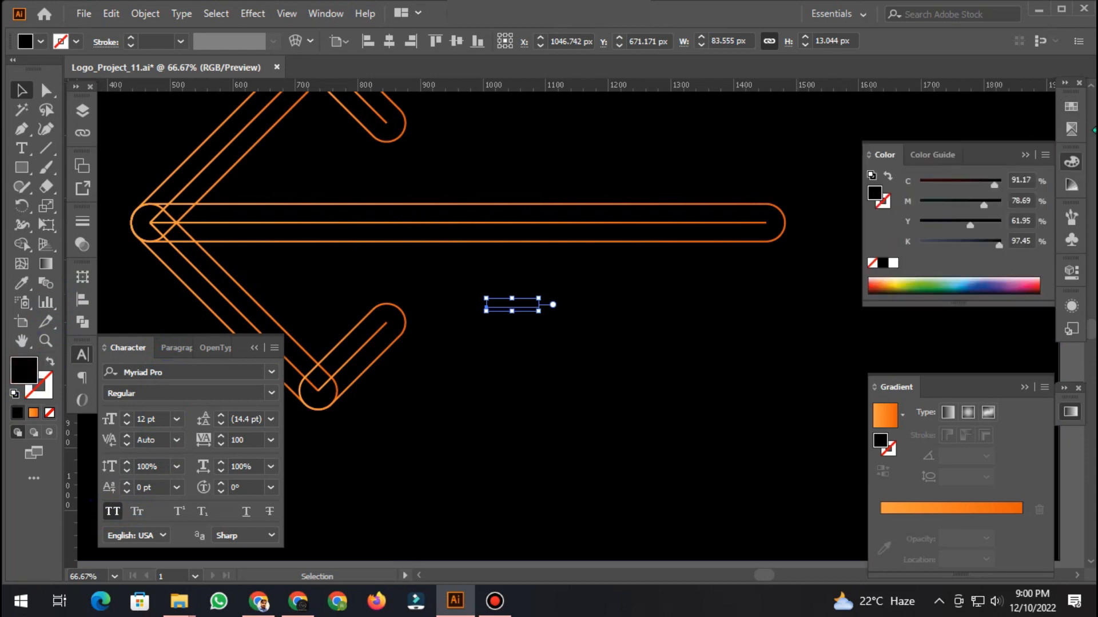
left_click(1071, 106)
left_click(880, 184)
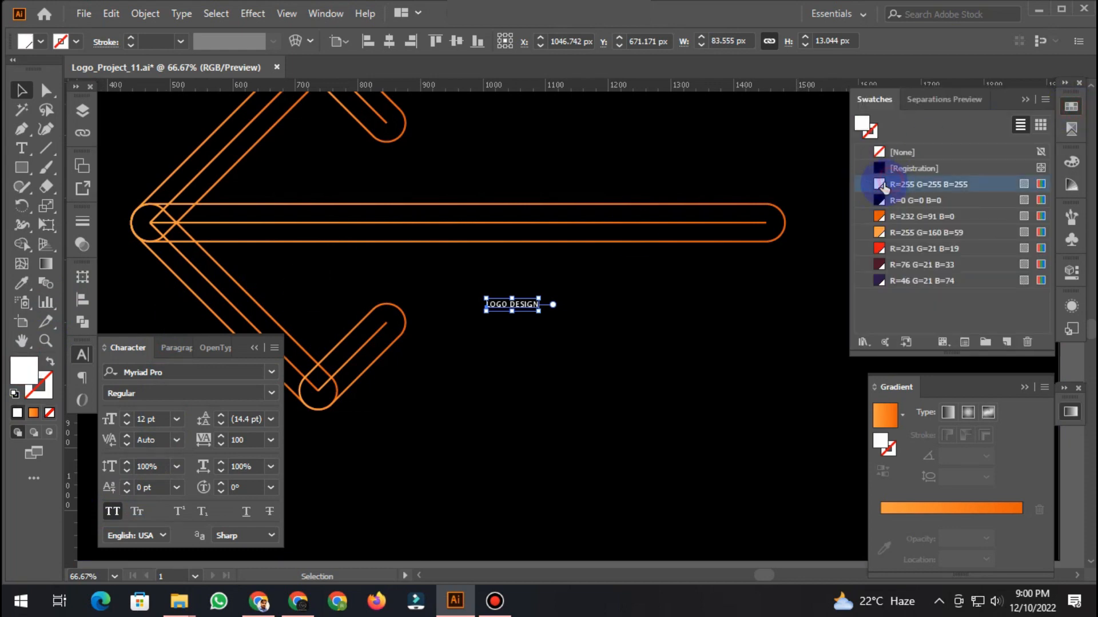
Change the font of the Logo Design text to Kotomi.
left_click(221, 372)
type("koto")
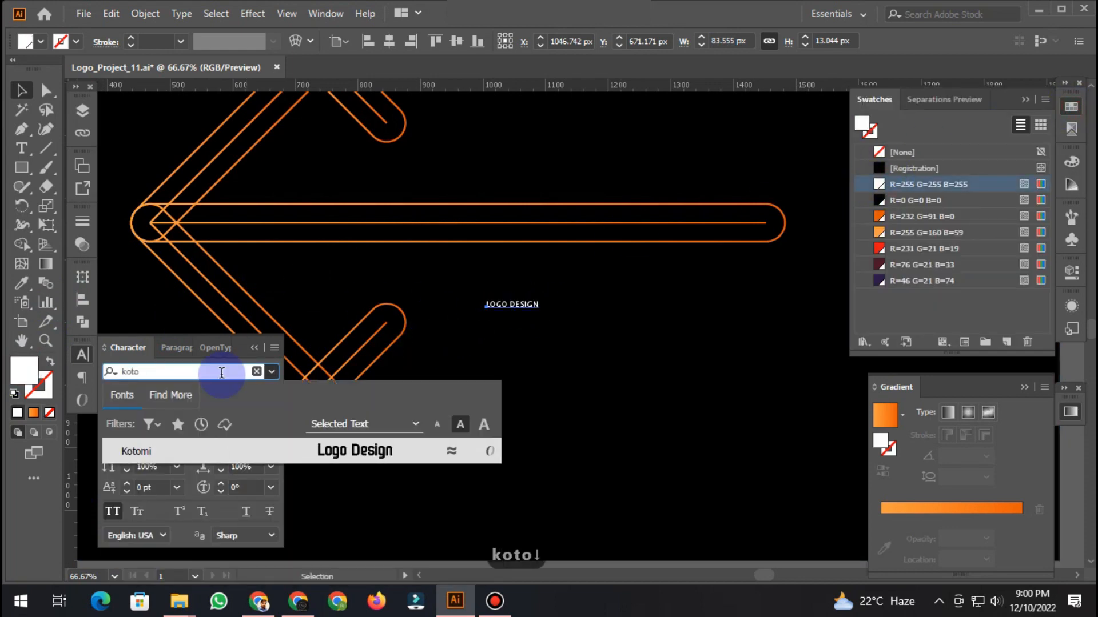
key("Return")
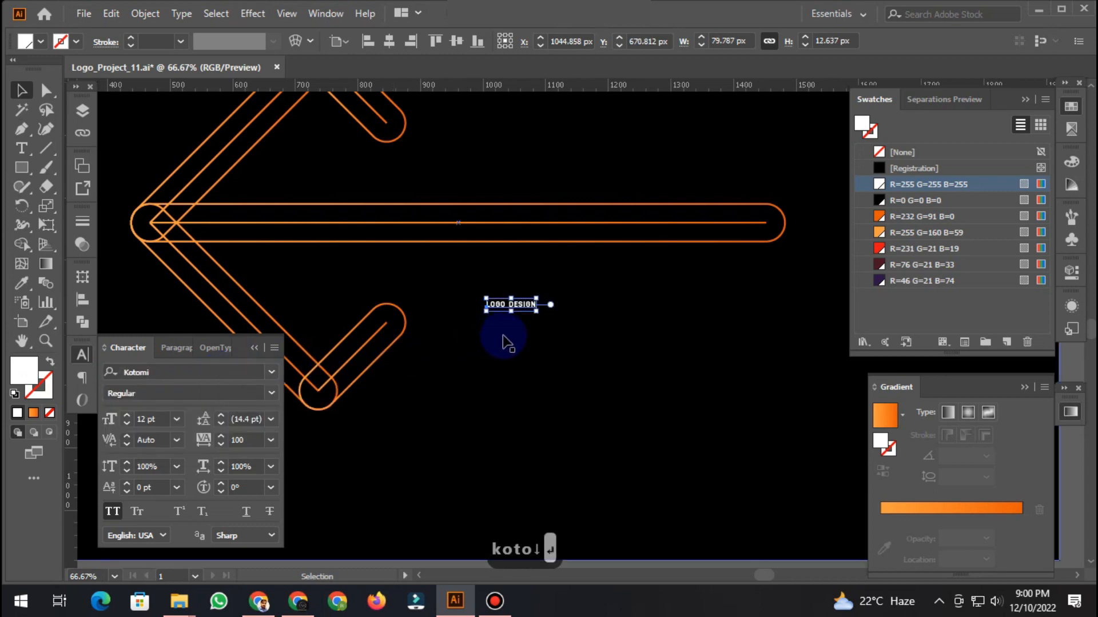
Enlarge the Logo Design text to about 541 px wide and position it just below the right part of the horizontal bar.
left_click_drag(536, 311, 764, 395)
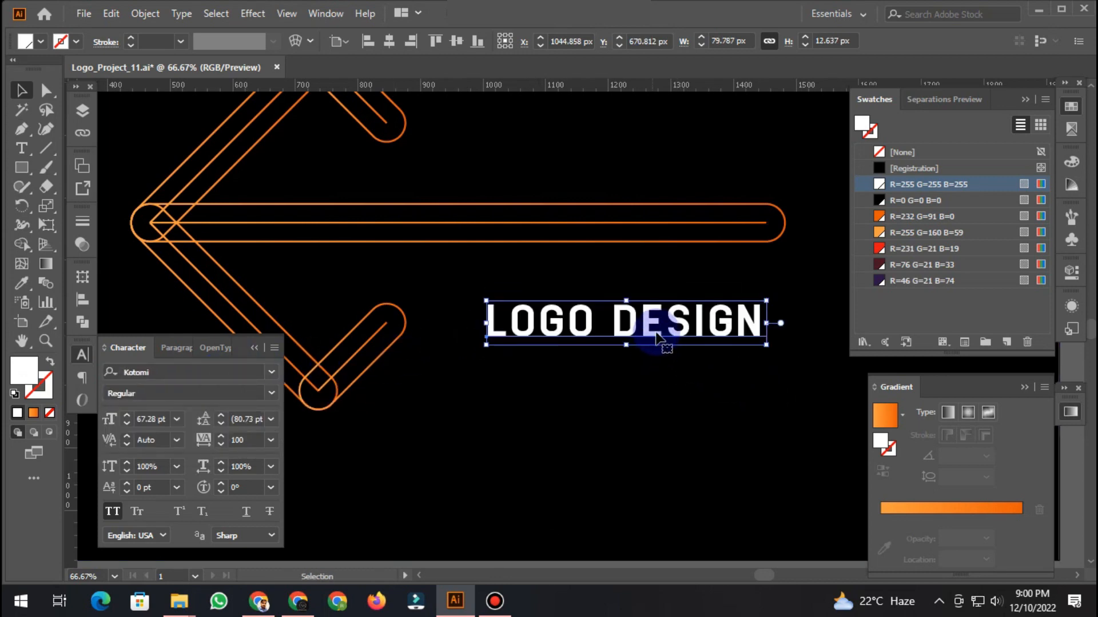
left_click_drag(658, 340, 580, 283)
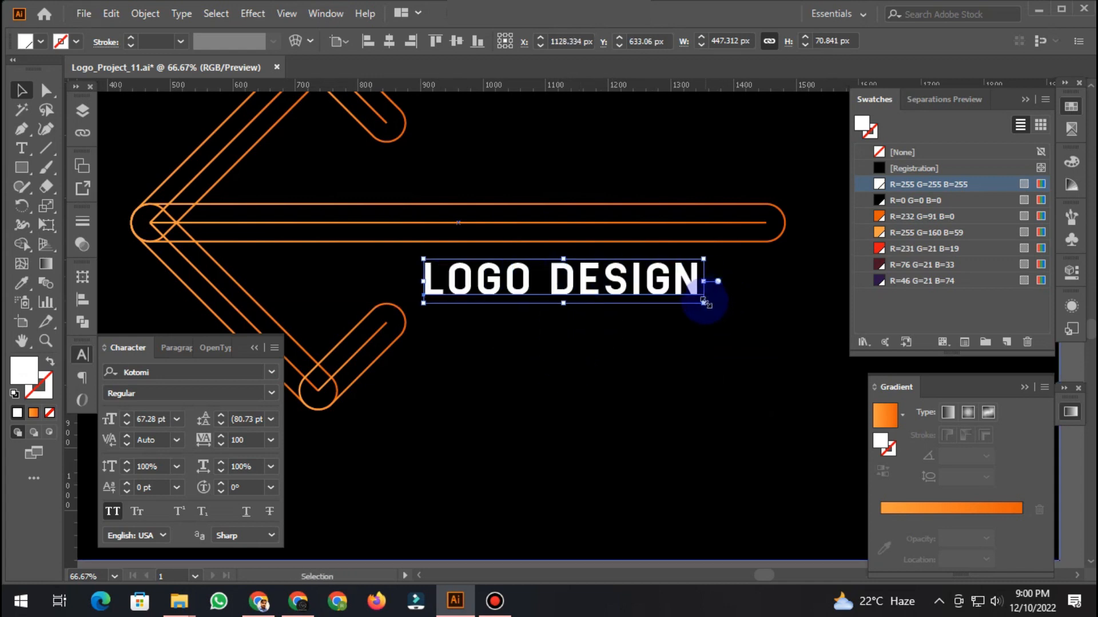
left_click_drag(704, 303, 755, 322)
key("ctrl+minus")
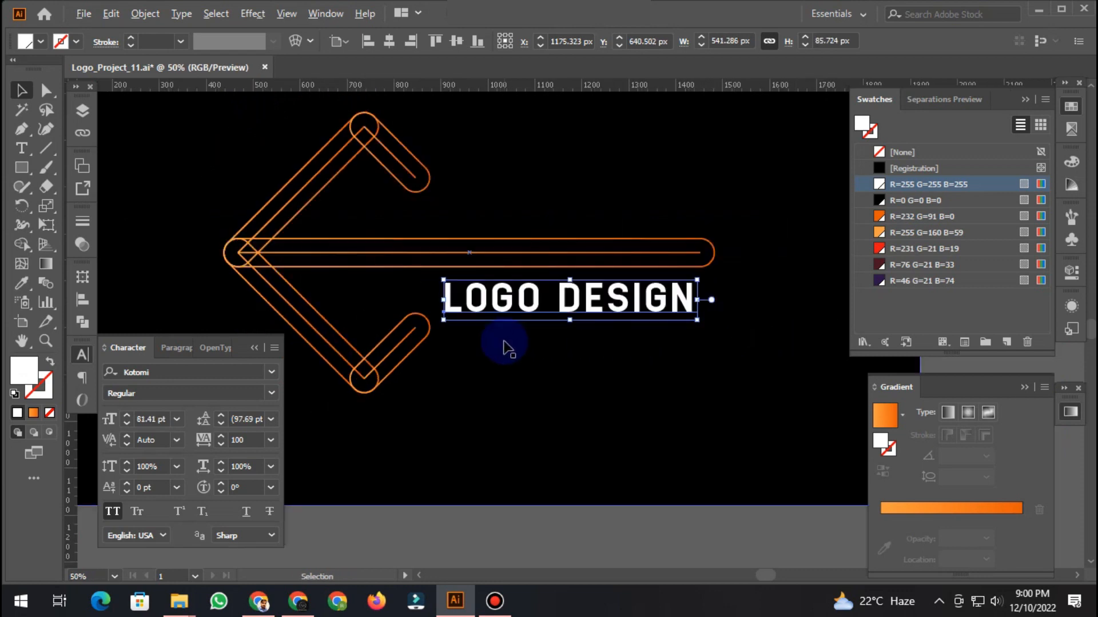
key("ctrl+minus")
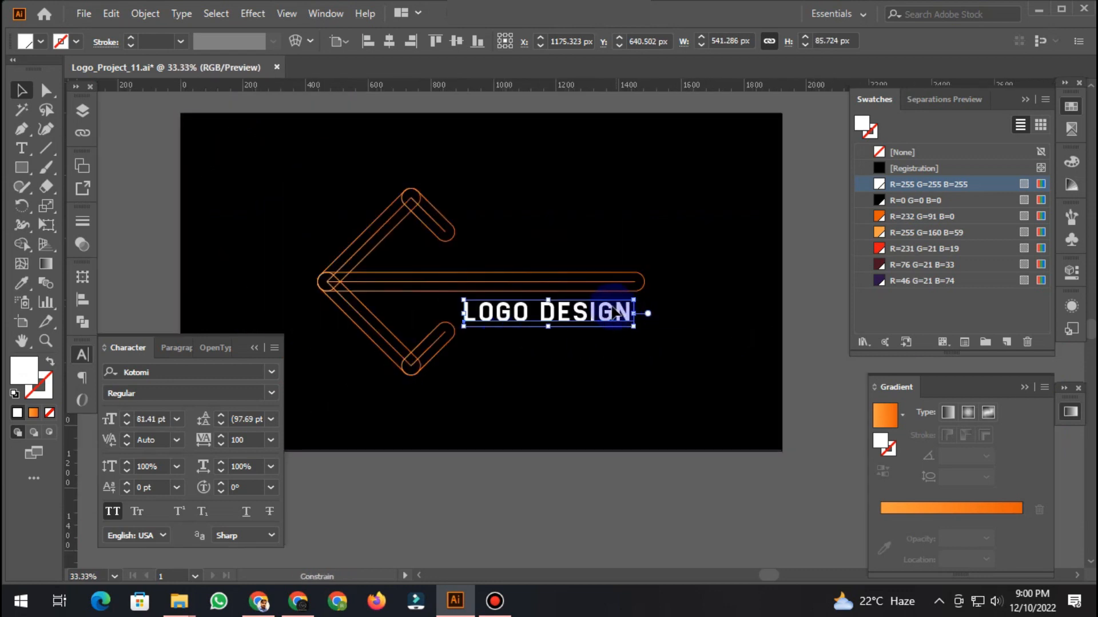
mouse_move(616, 311)
left_mouse_down()
mouse_move(633, 299)
mouse_move(612, 311)
left_mouse_up()
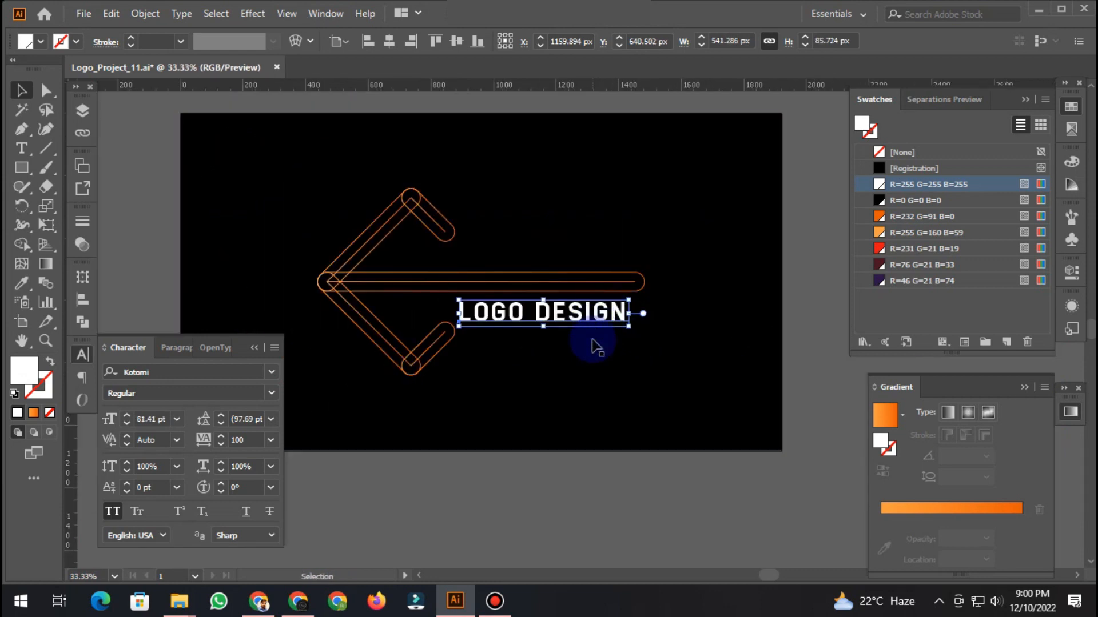
left_click(543, 498)
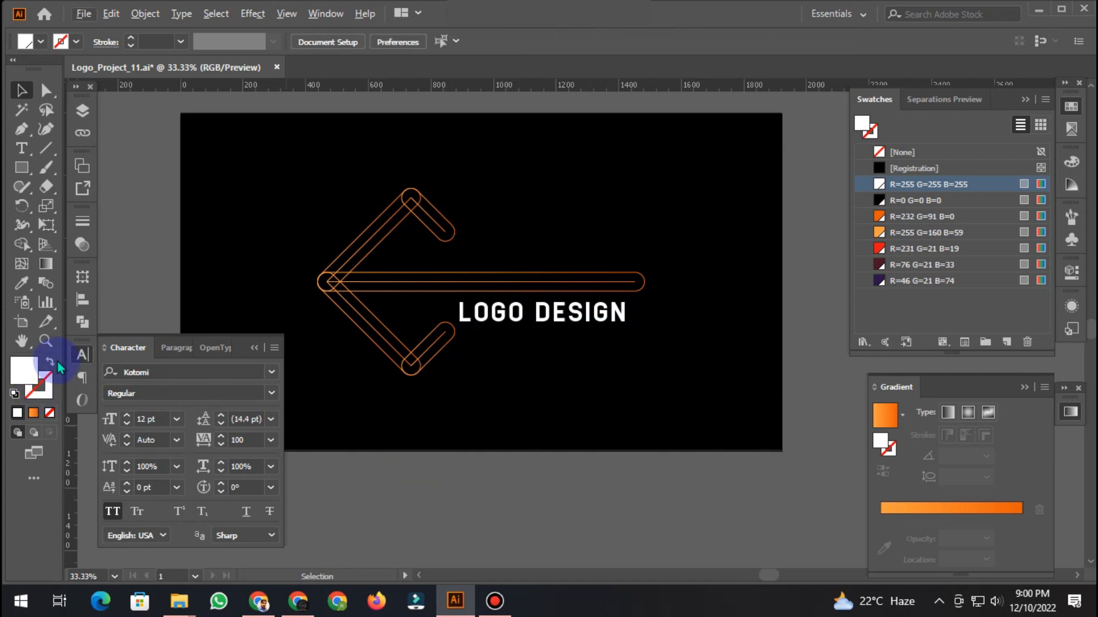
left_click(82, 354)
key("space")
left_click_drag(534, 234, 542, 266)
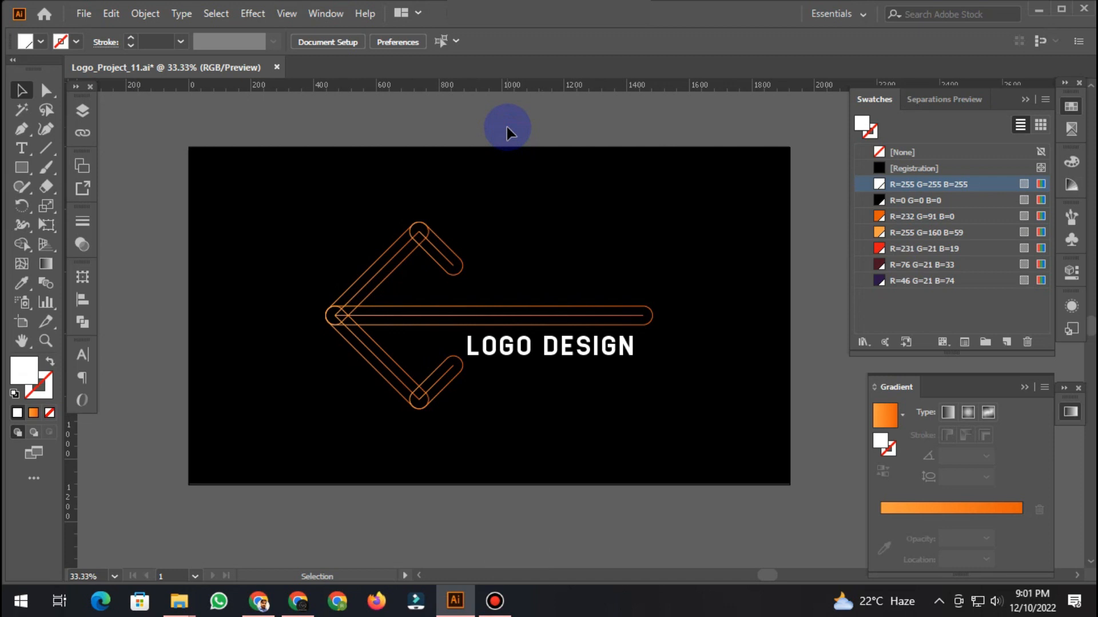
Select the grouped line figure, set its stroke weight to 2 mm, and deselect it.
left_click(346, 217)
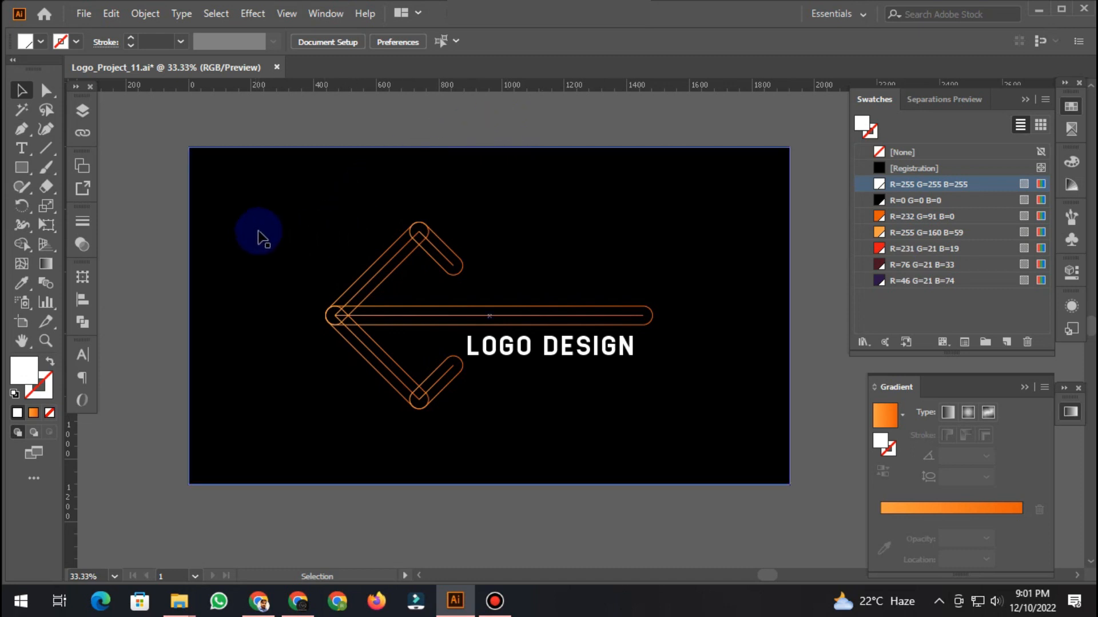
left_click_drag(178, 231, 446, 448)
left_click(527, 243, "shift")
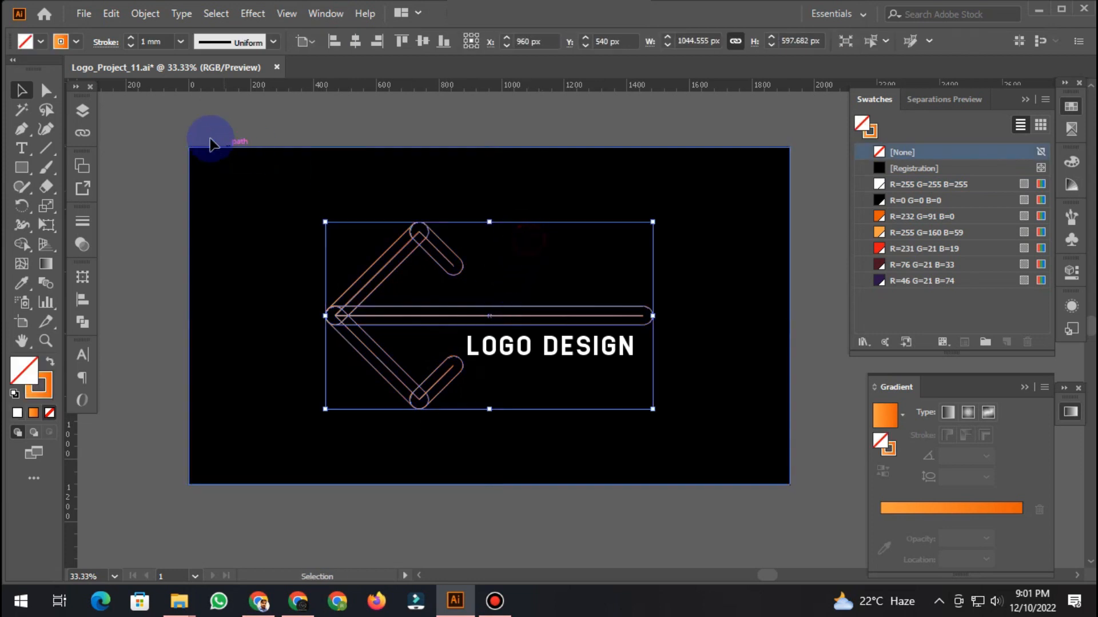
left_click(180, 41)
left_click(194, 182)
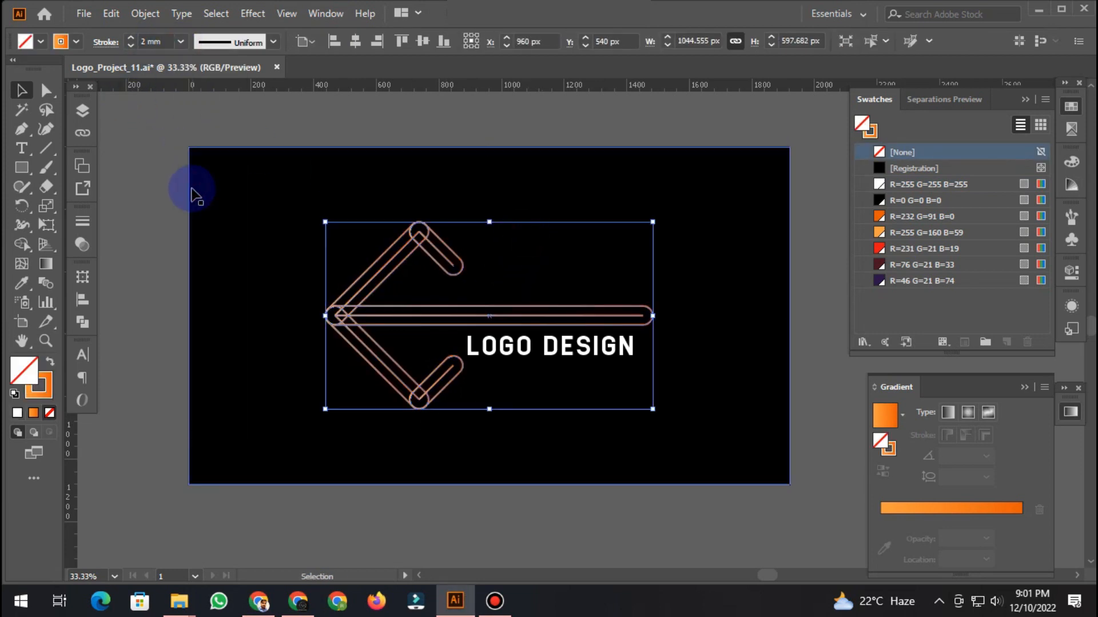
left_click(173, 259)
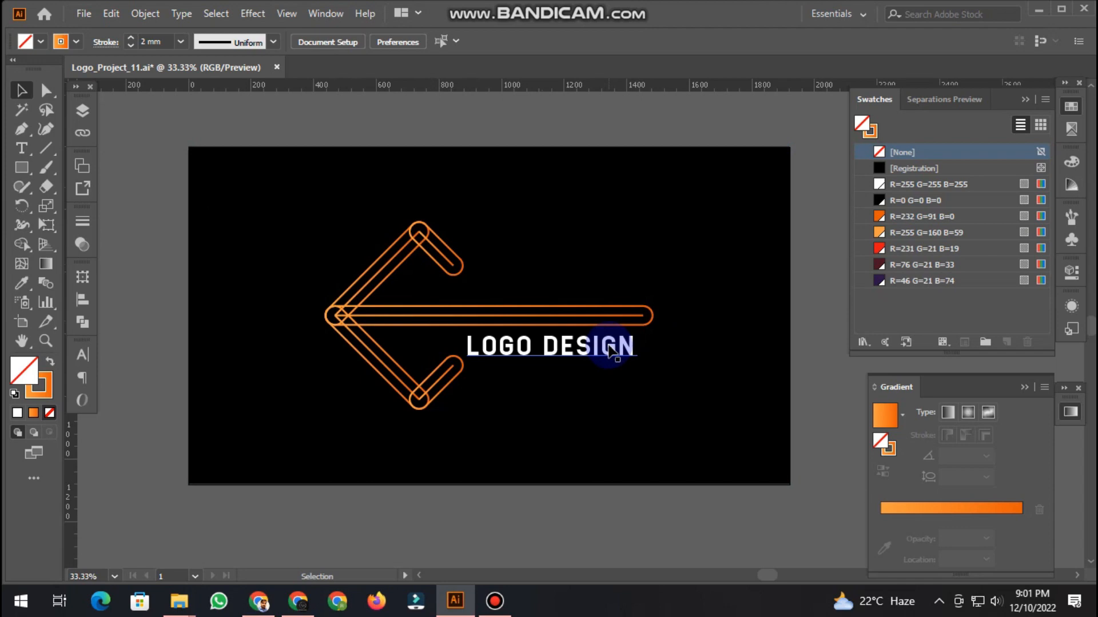
left_click(585, 497)
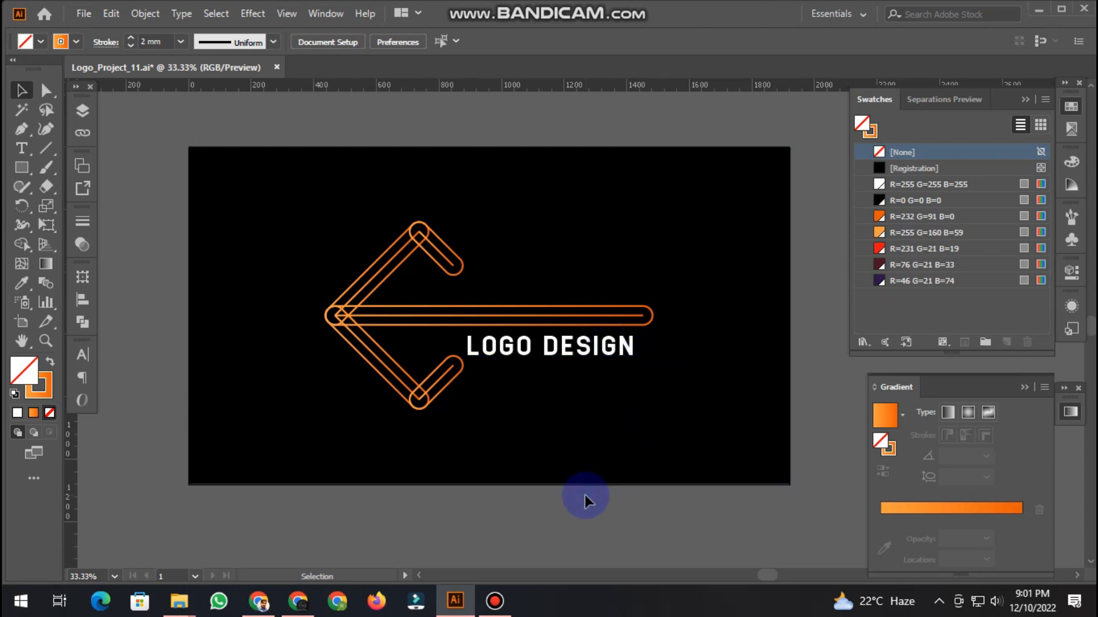